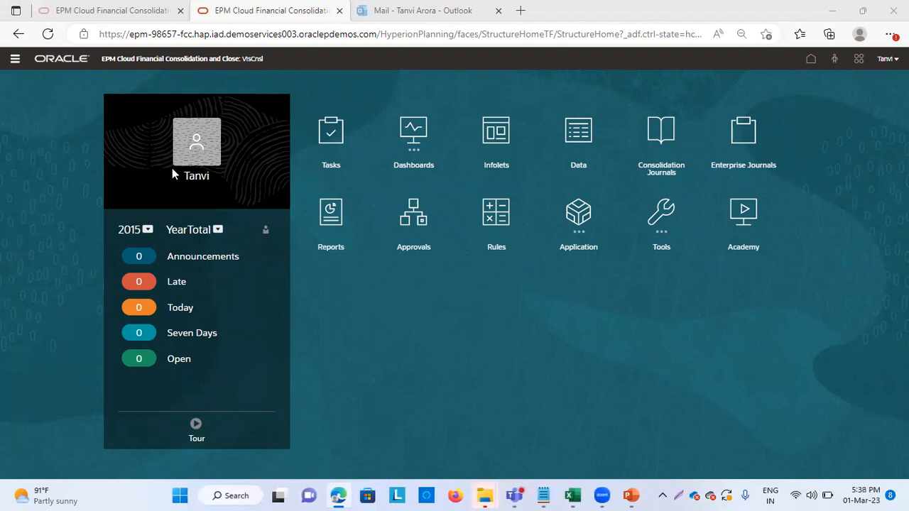
left_click(16, 60)
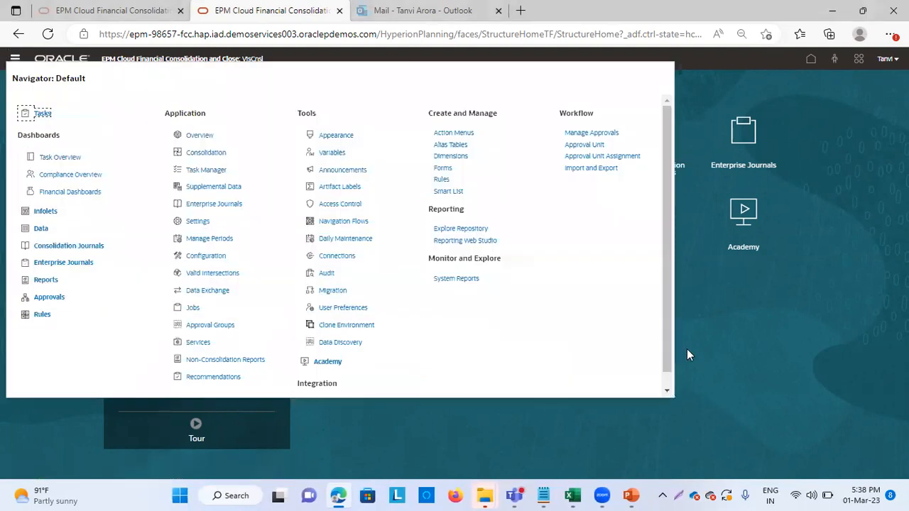
left_click(687, 348)
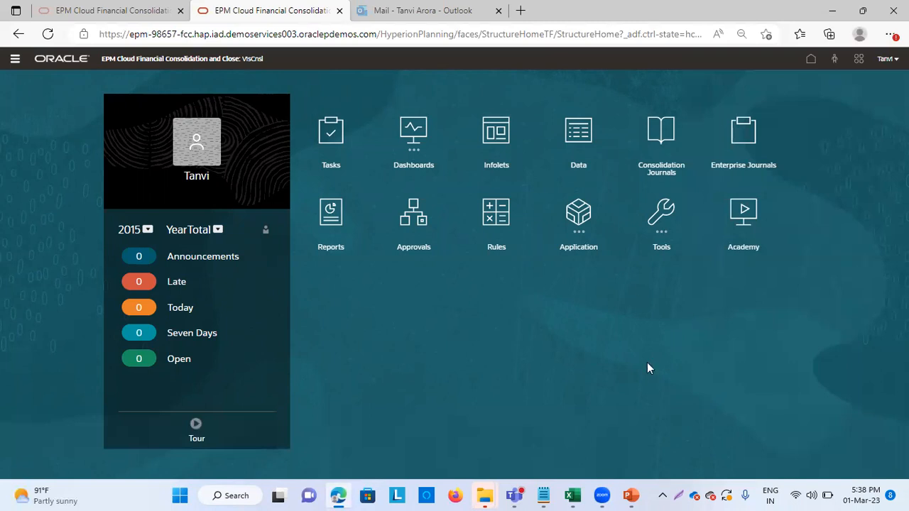
- Switch to the ParallelCustomDimDSO workbook in Excel and examine the entity data on the Input before and Output before sheets
mouse_move(579, 497)
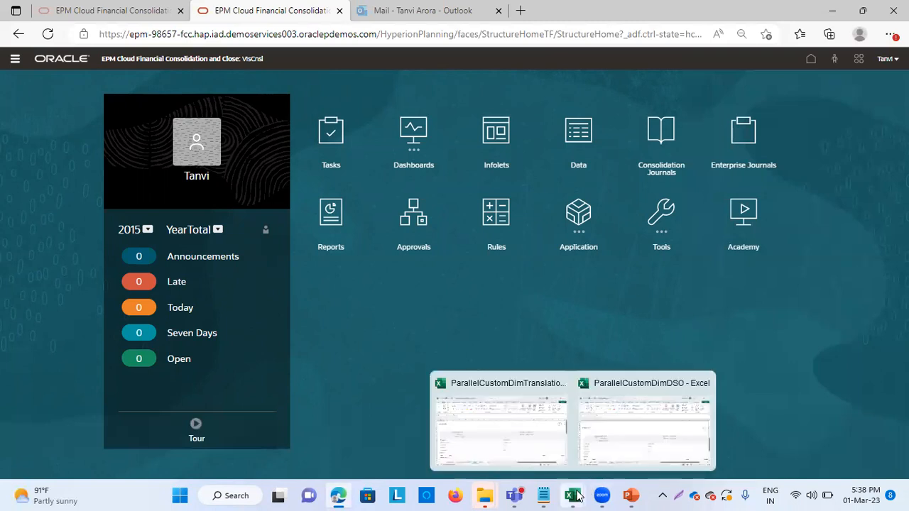
left_click(632, 446)
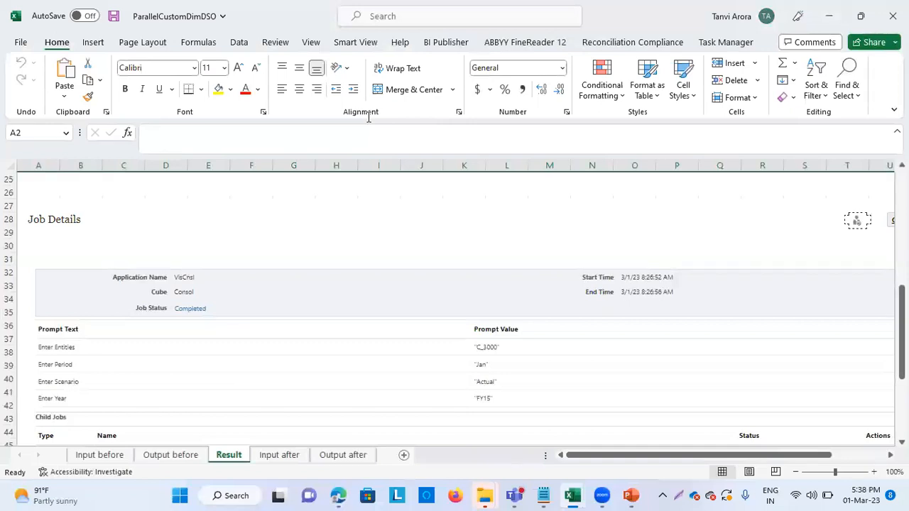
left_click(112, 455)
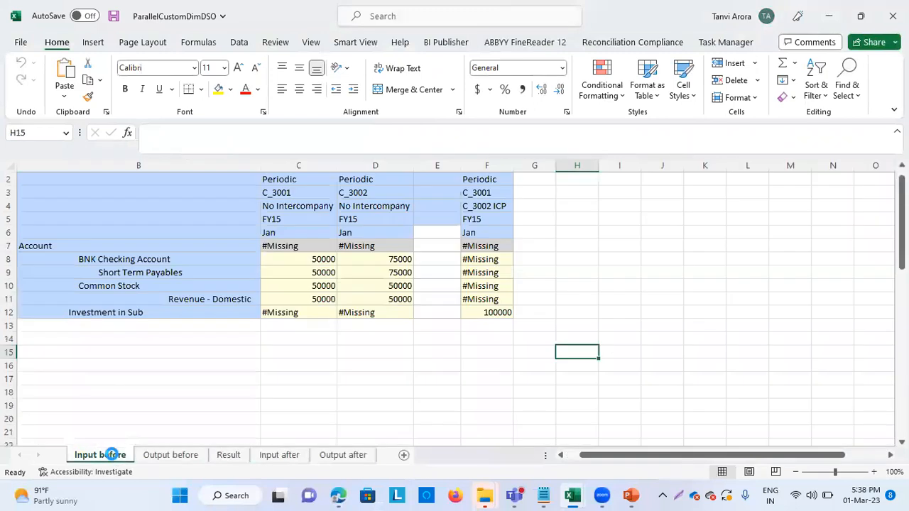
left_click(324, 422)
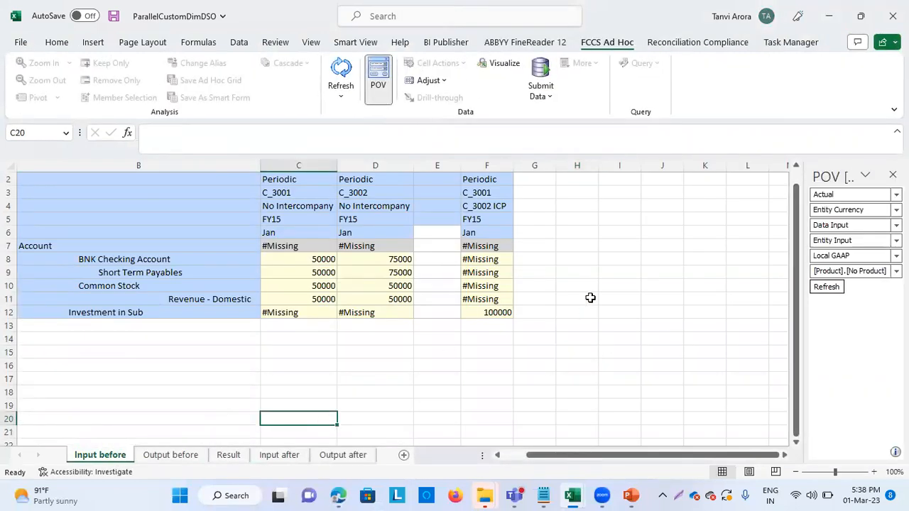
left_click(328, 192)
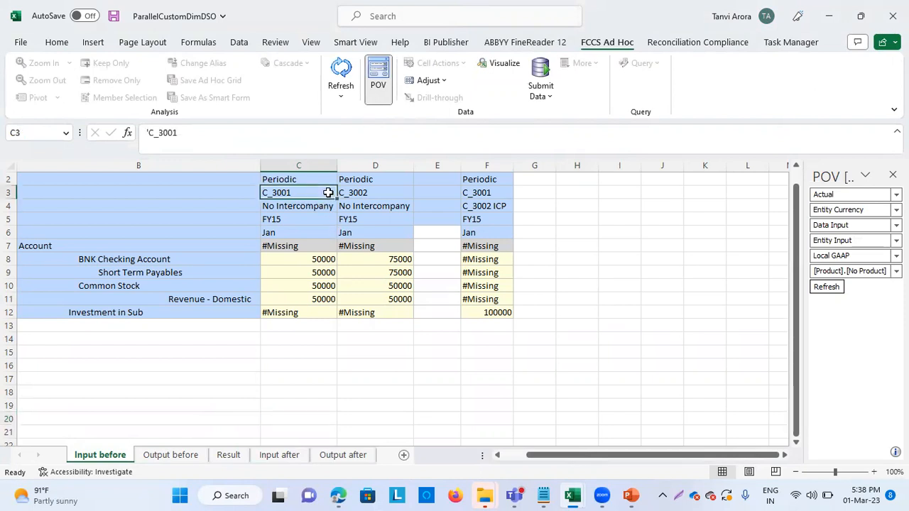
left_click(400, 191)
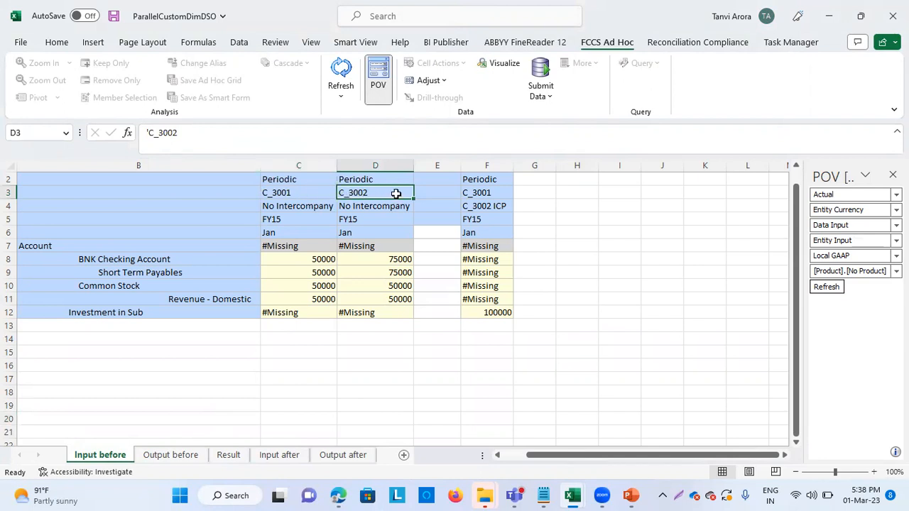
left_click(538, 262)
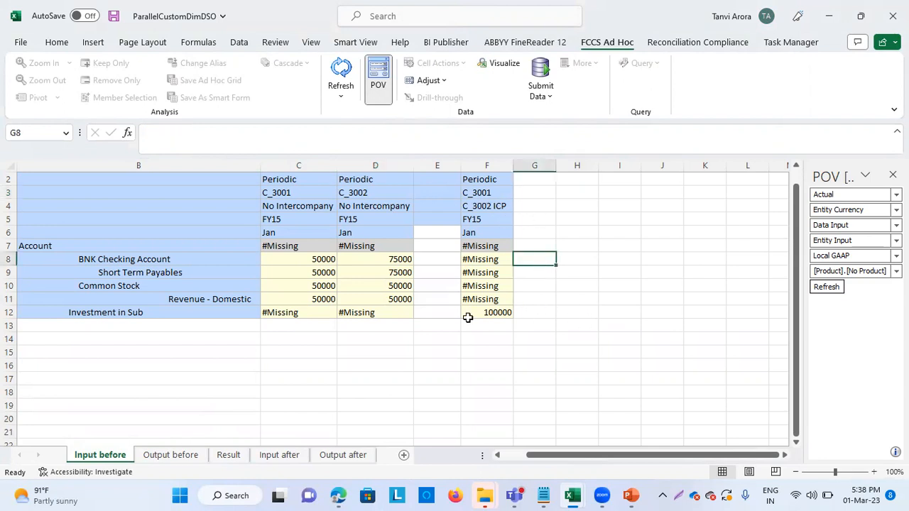
left_click(171, 455)
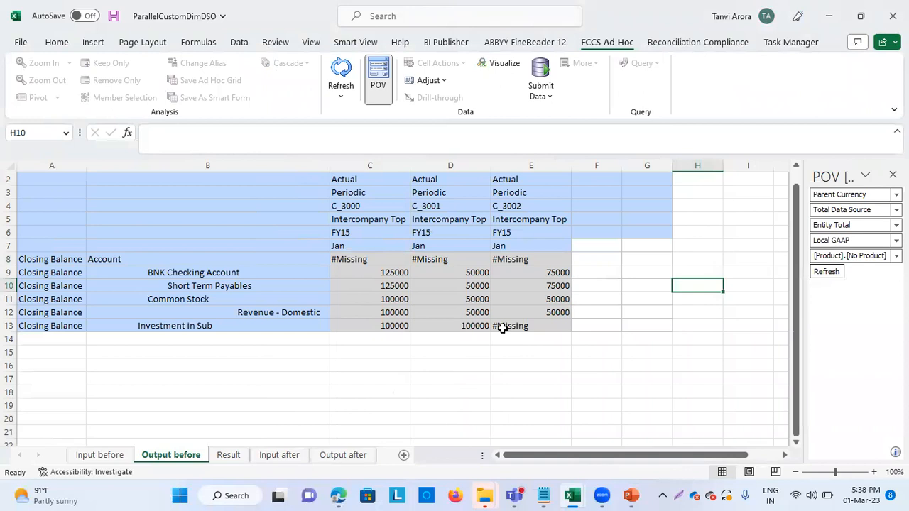
left_click(377, 378)
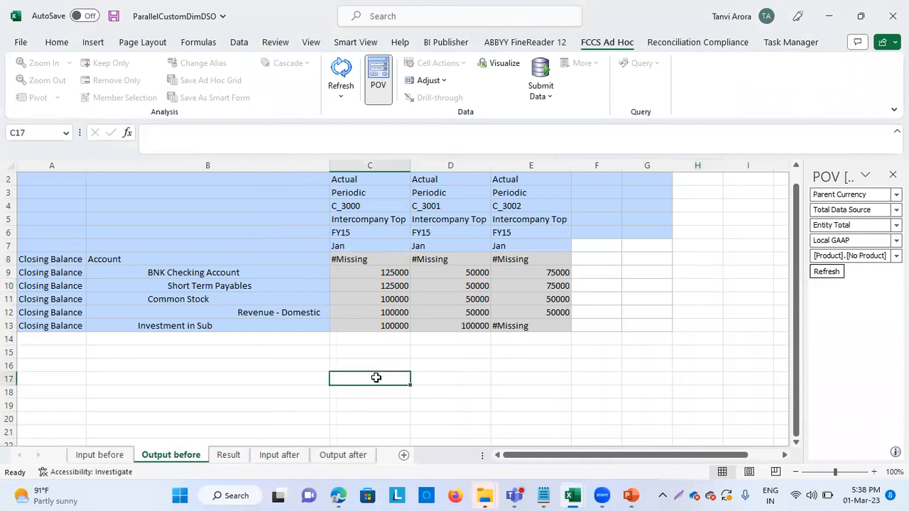
- Compare the start and end times and the prompt values of the two jobs recorded on the Result sheet
left_click(230, 455)
scroll(322, 371, "up", 1)
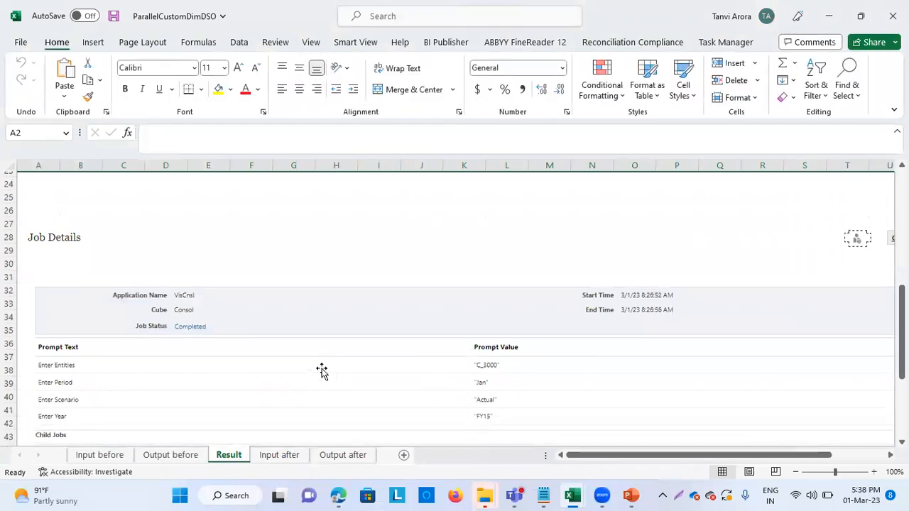
scroll(322, 372, "down", 1)
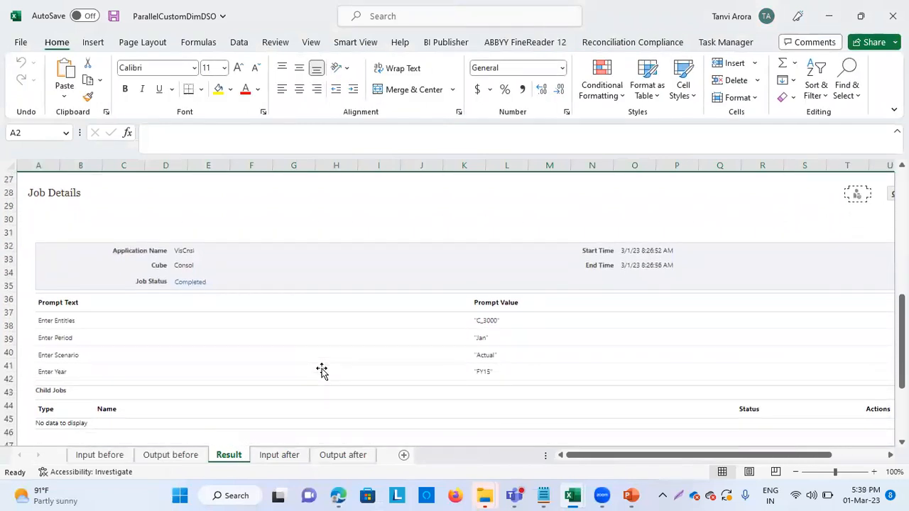
scroll(322, 372, "down", 1)
scroll(322, 371, "up", 1)
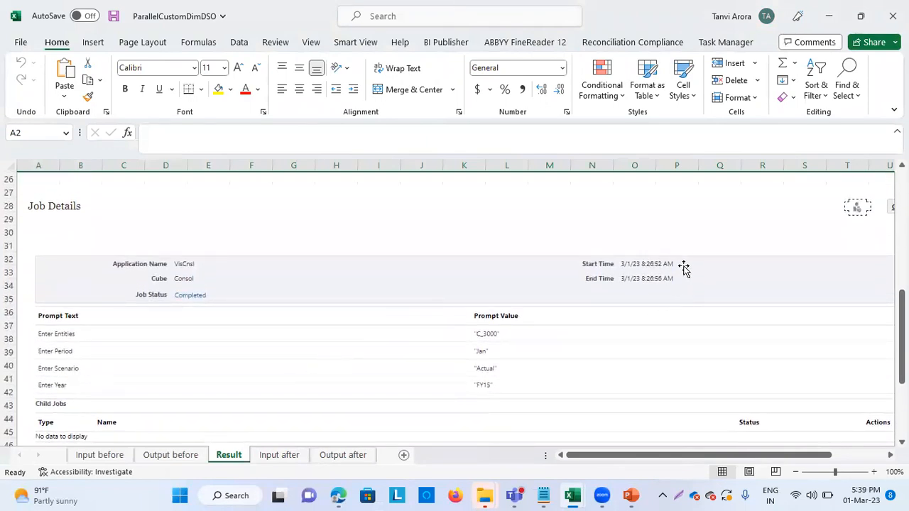
scroll(652, 253, "up", 8)
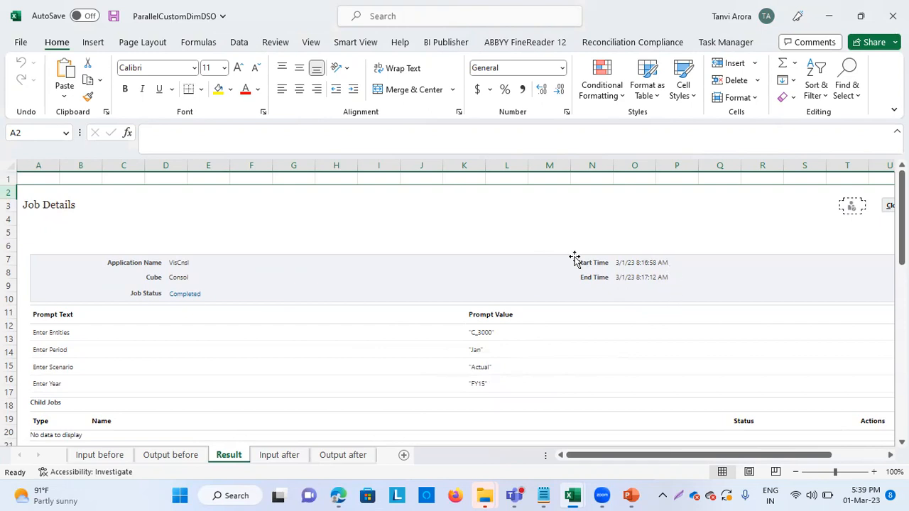
- Switch to EPM Cloud Financial Consolidation and Close in the browser and view the Variables page and the application's dimension list
left_click(338, 496)
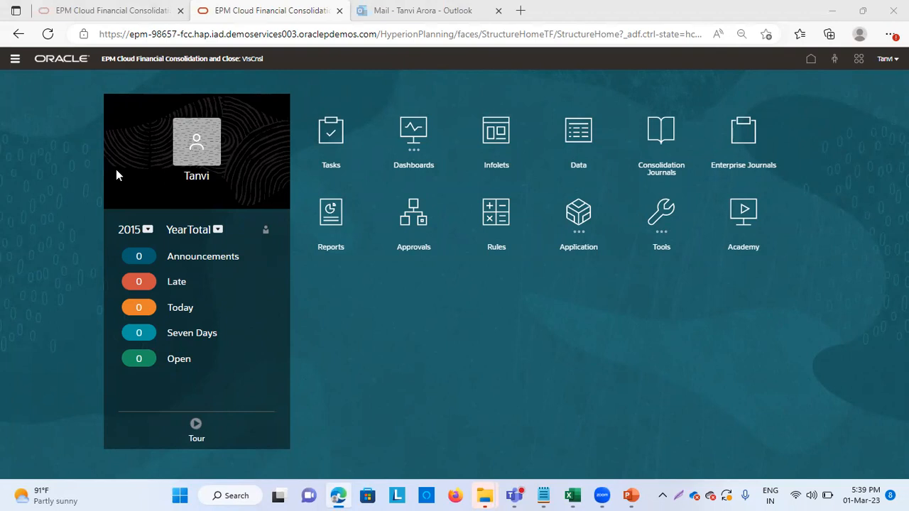
left_click(14, 63)
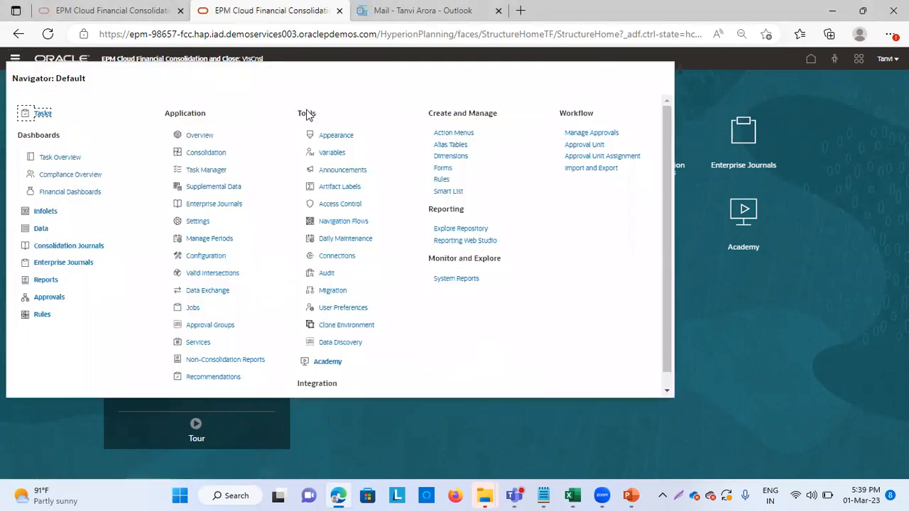
left_click(333, 154)
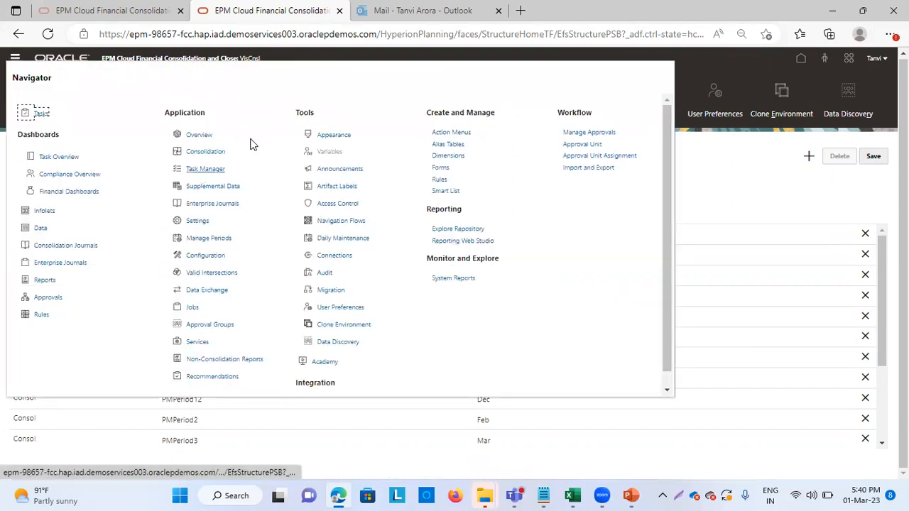
left_click(195, 139)
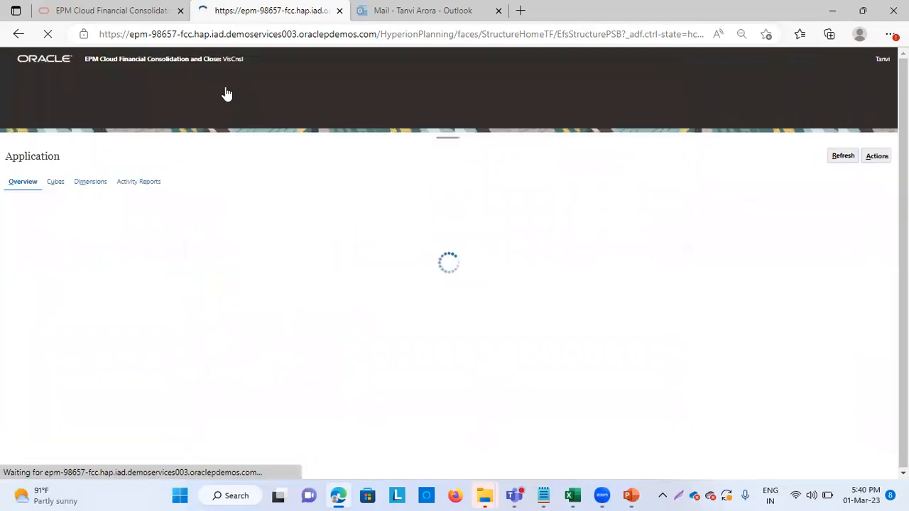
left_click(90, 183)
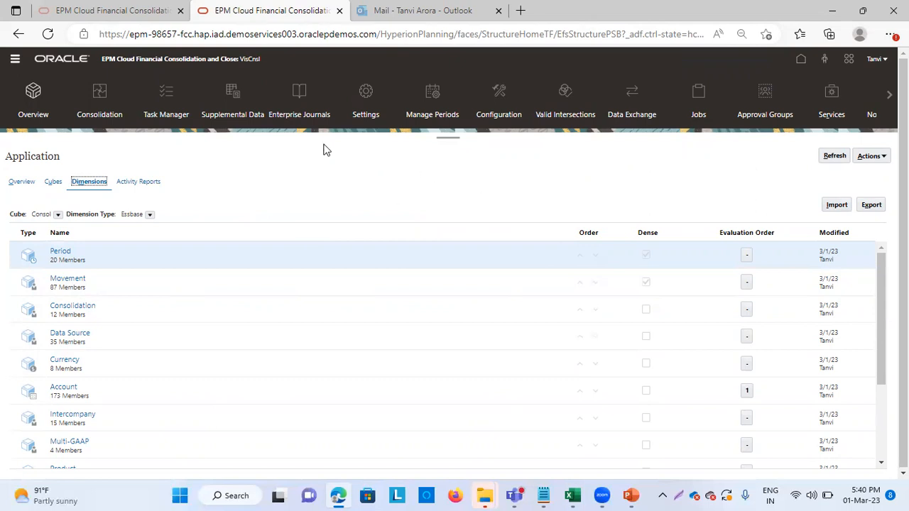
- Display the Manage Ownership entries for entity C_3000 from Total Company in the Corporate Company Hierarchy
left_click(15, 58)
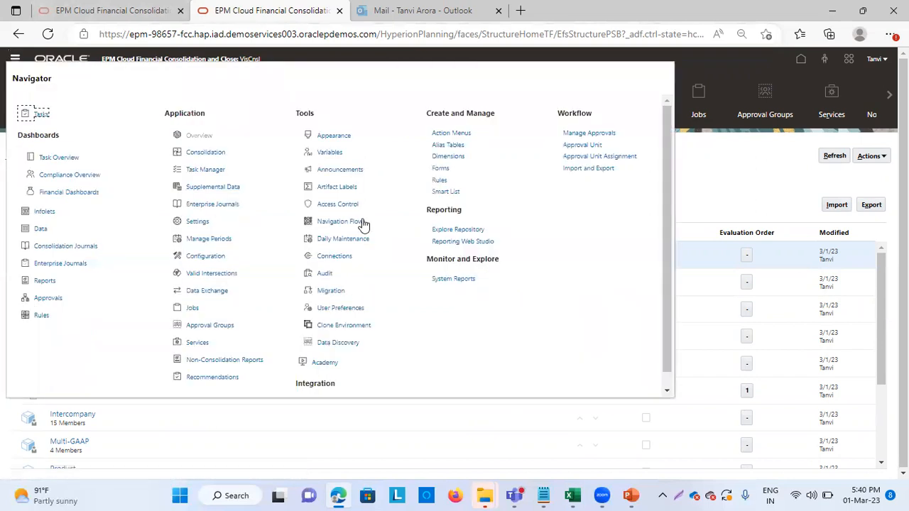
left_click(206, 154)
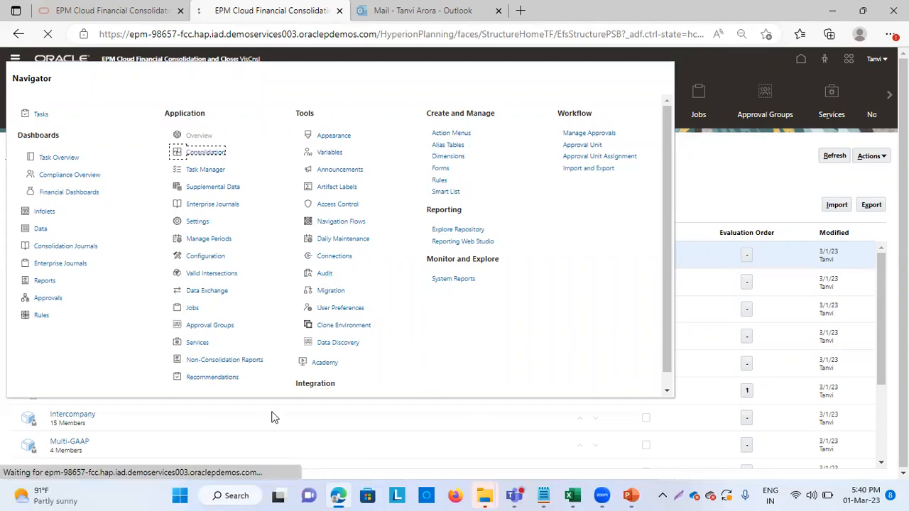
left_click(70, 232)
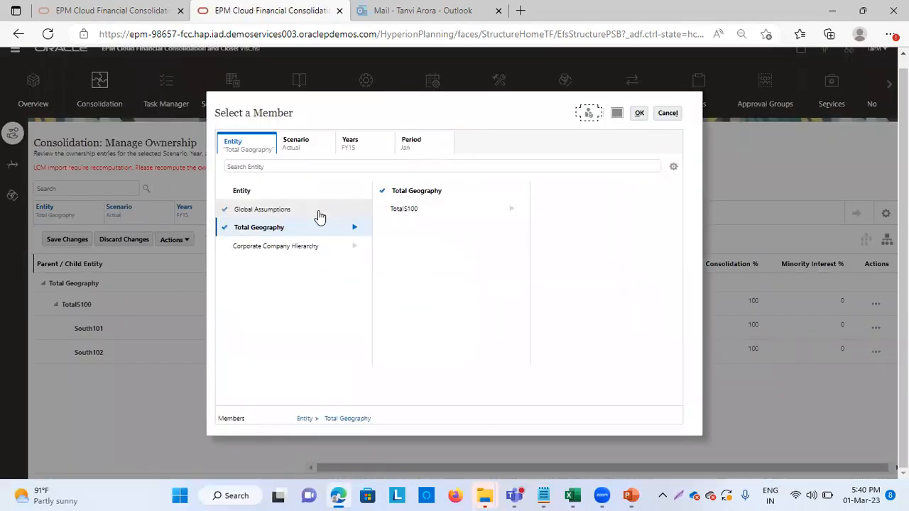
left_click(287, 246)
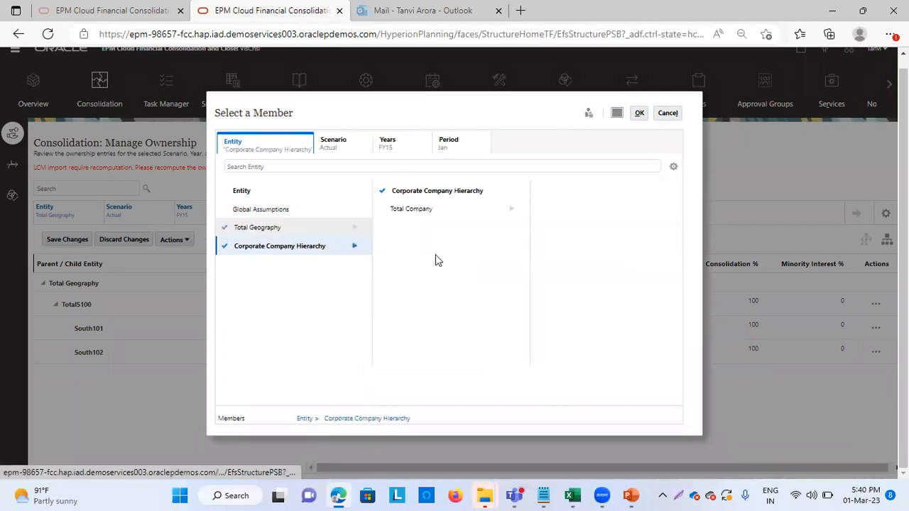
left_click(414, 209)
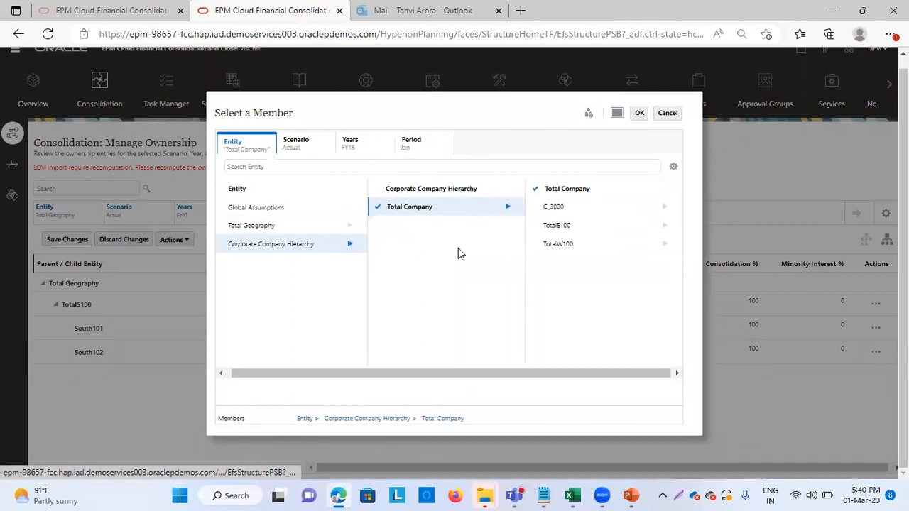
left_click(552, 206)
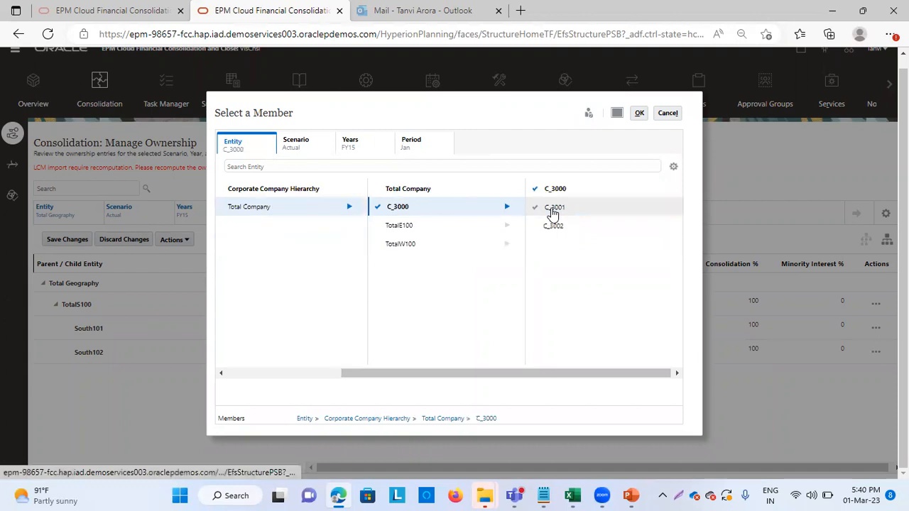
left_click(640, 113)
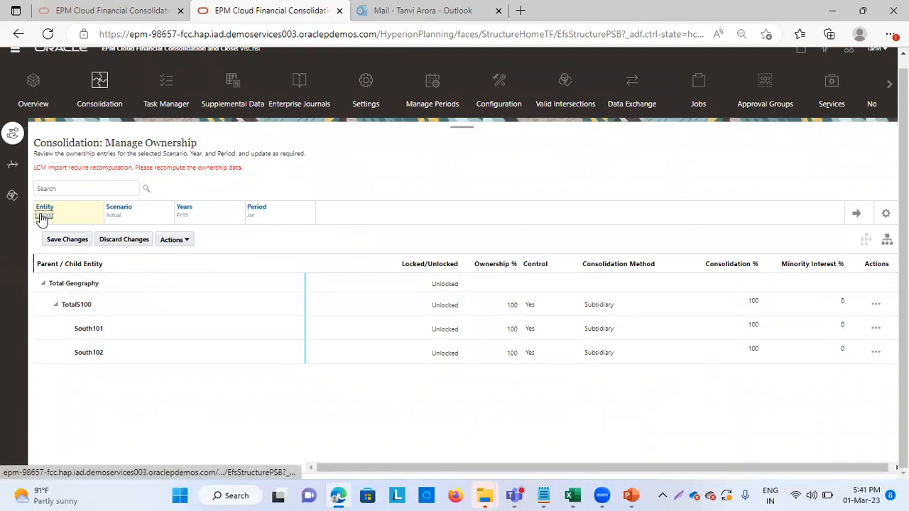
left_click(856, 215)
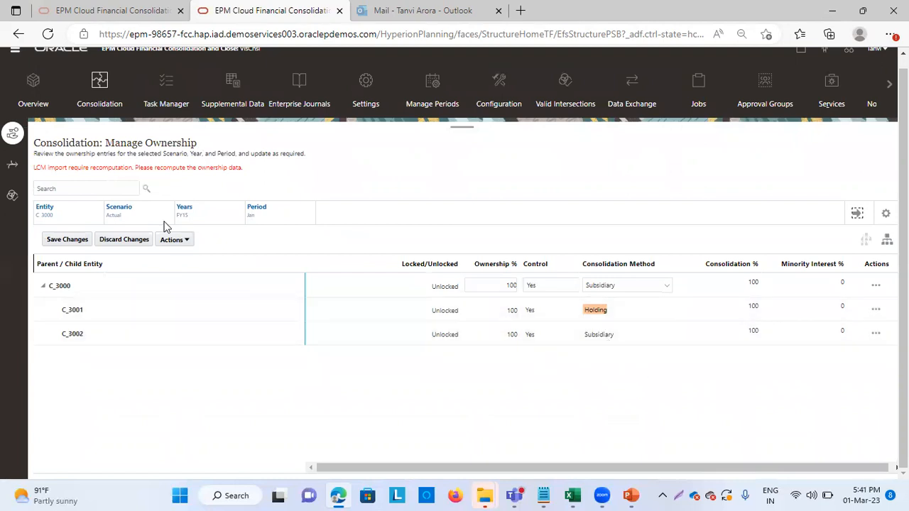
left_click(182, 241)
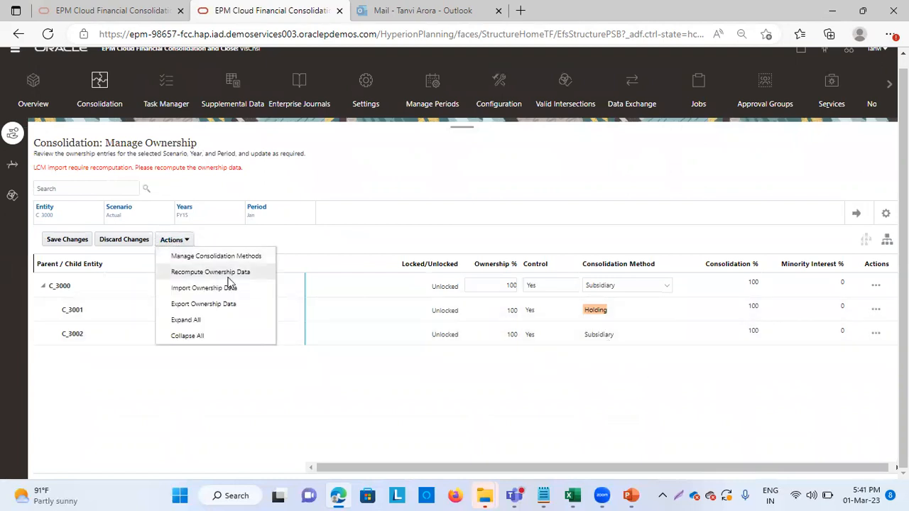
left_click(295, 401)
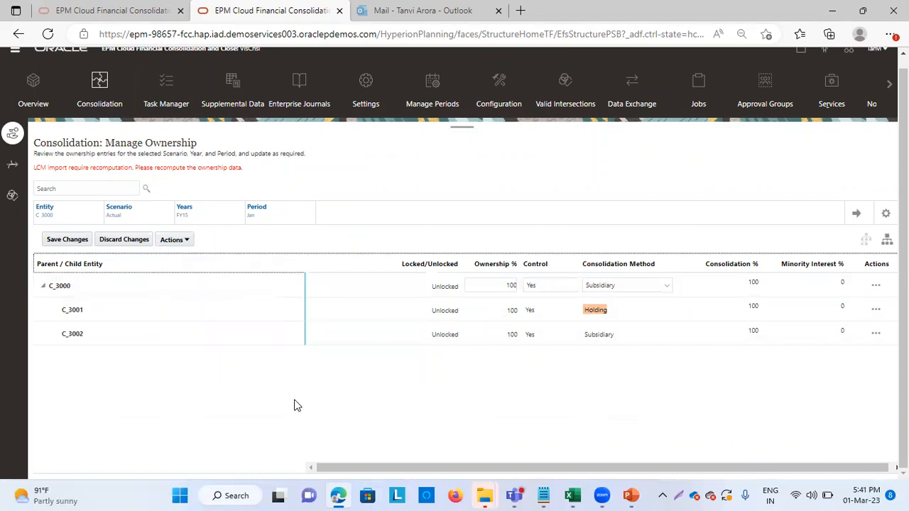
- Go to the business rules and open the launch prompts of the Consolidate rule
left_click(15, 56)
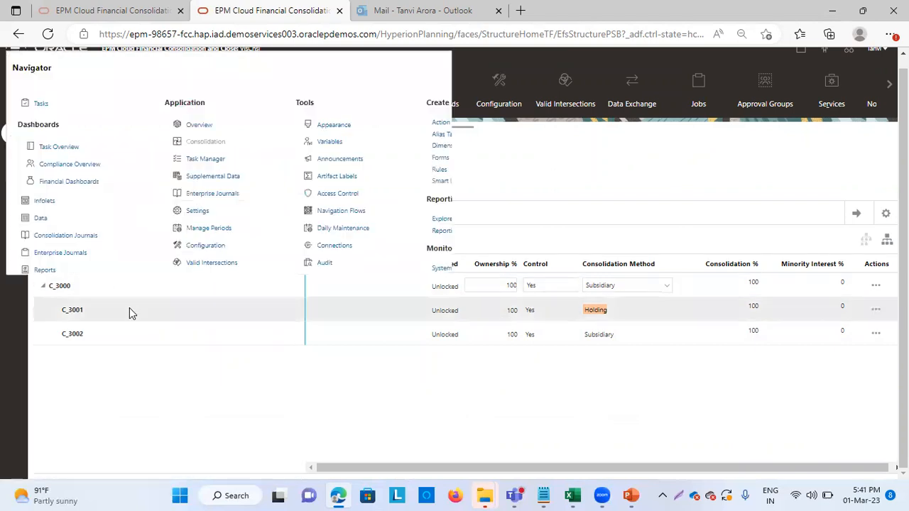
left_click(43, 307)
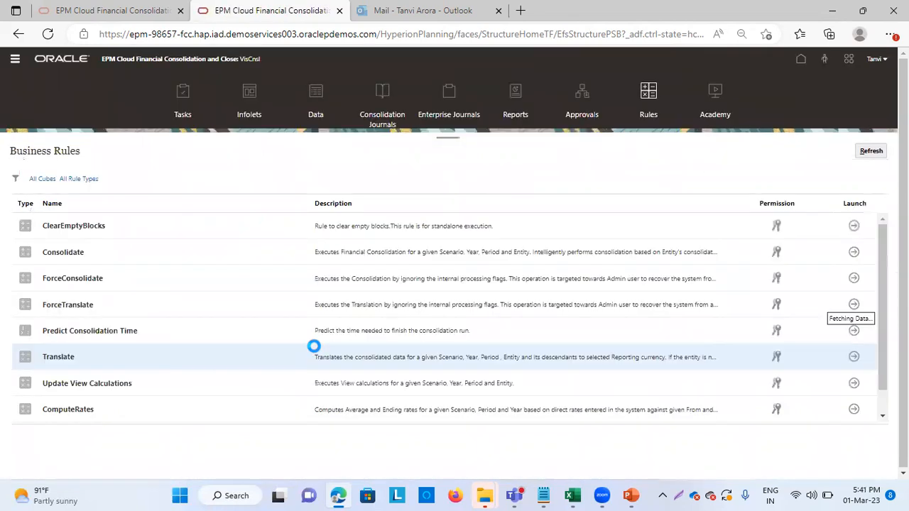
left_click(855, 252)
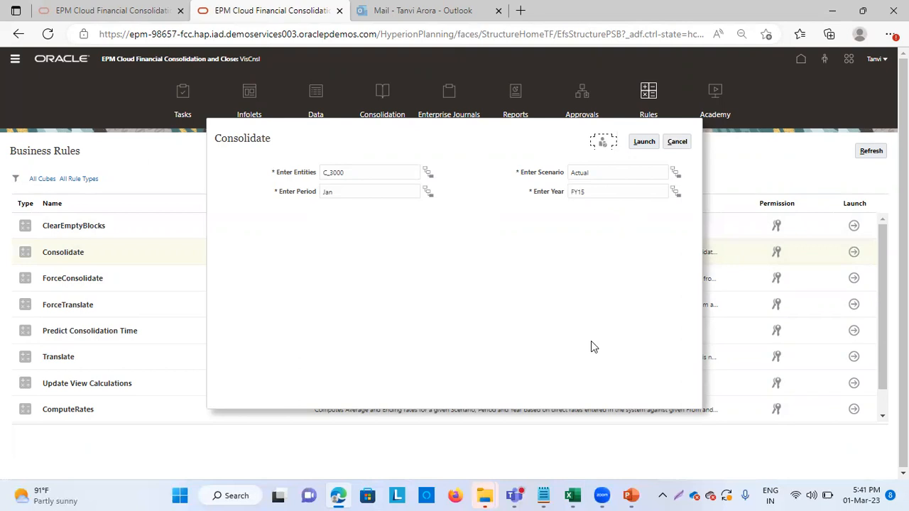
- Switch to the ParallelCustomDimDSO workbook in Excel and check the start and end times of the first job on the Result sheet
mouse_move(572, 495)
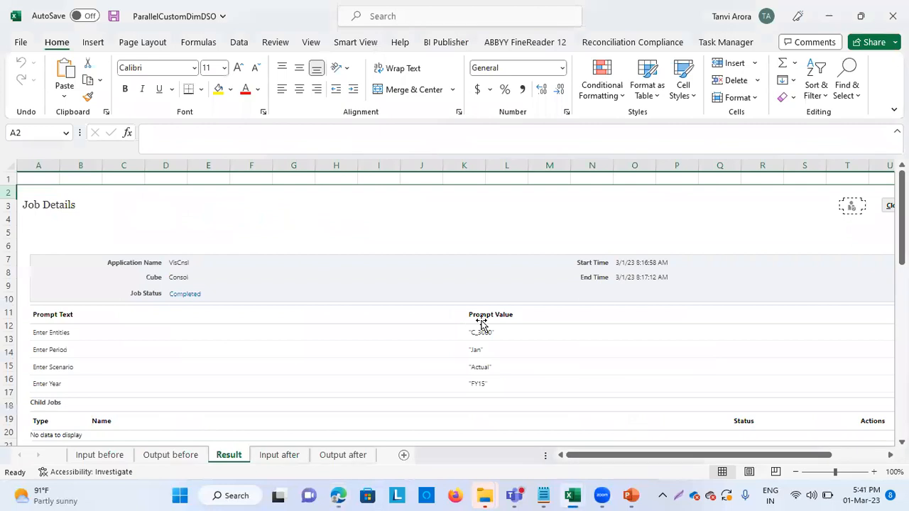
left_click(616, 441)
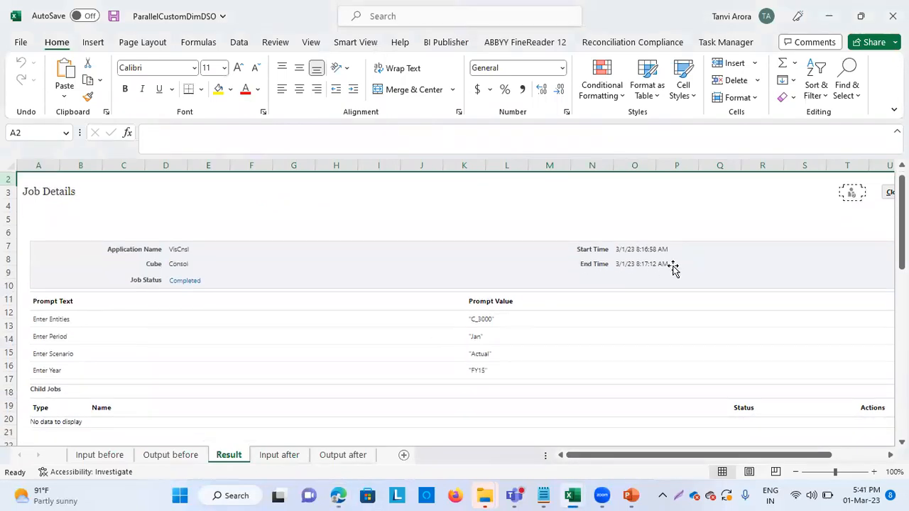
- Check the start and end times of the second job on the Result sheet, then return to the first job
scroll(673, 268, "down", 5)
scroll(673, 268, "down", 3)
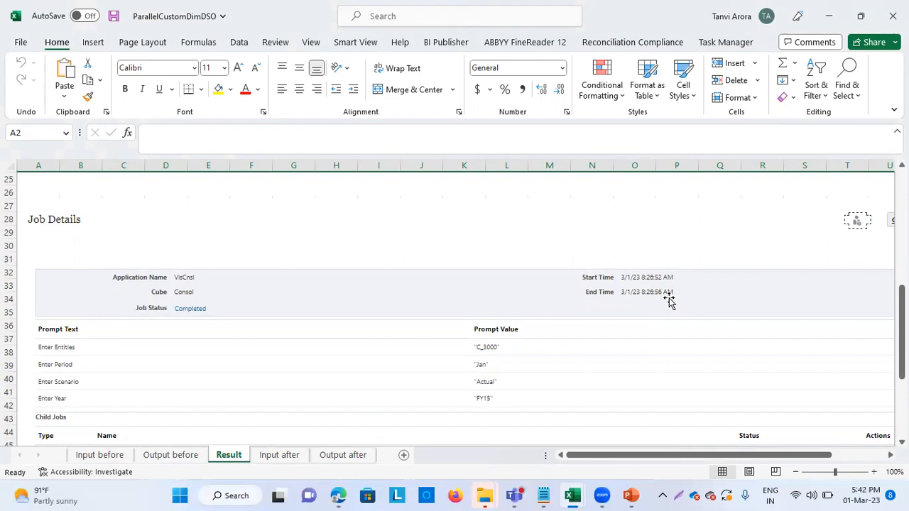
scroll(669, 302, "down", 1)
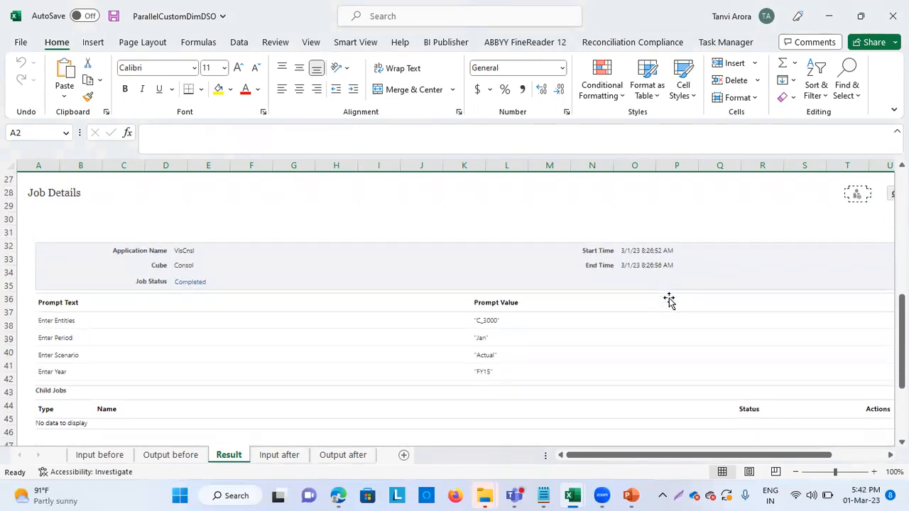
scroll(669, 302, "down", 1)
scroll(670, 302, "up", 2)
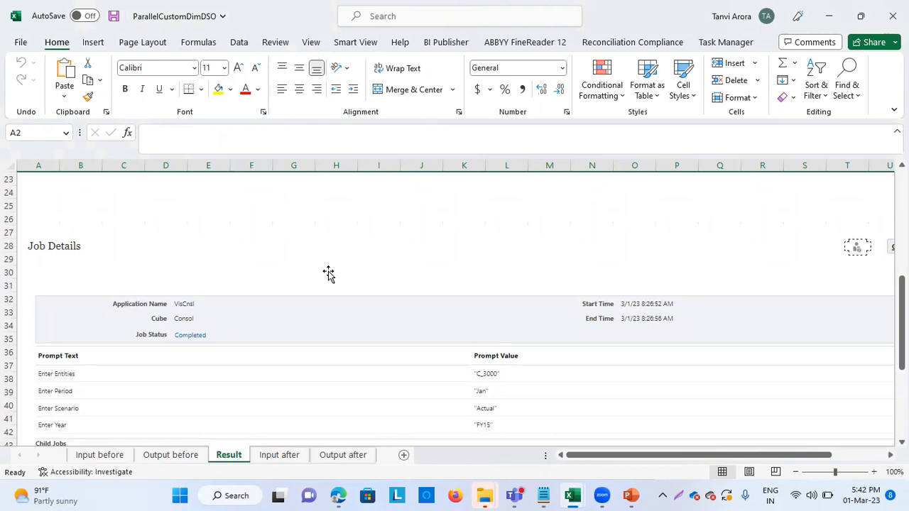
scroll(329, 273, "up", 5)
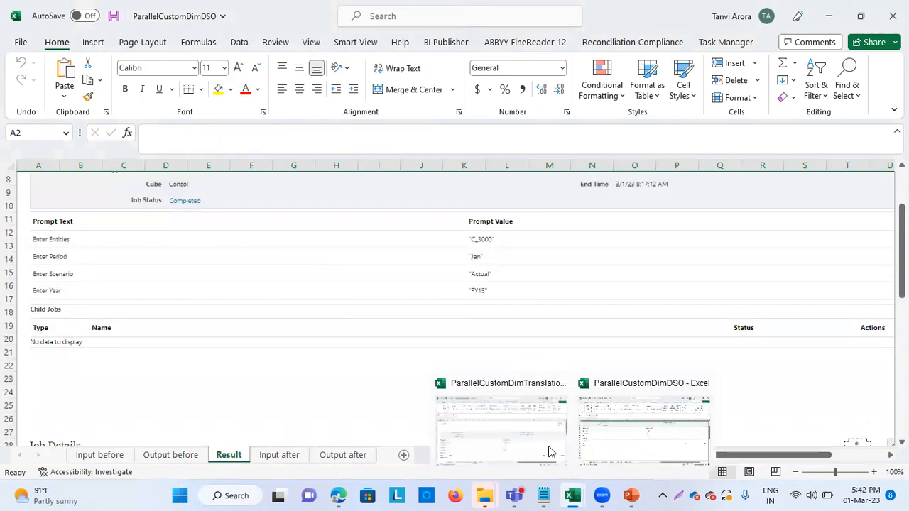
- Switch to the ParallelCustomDimTranslation workbook and review the entity data on Input before and Sheet2 and the job details on Sheet1
left_click(536, 445)
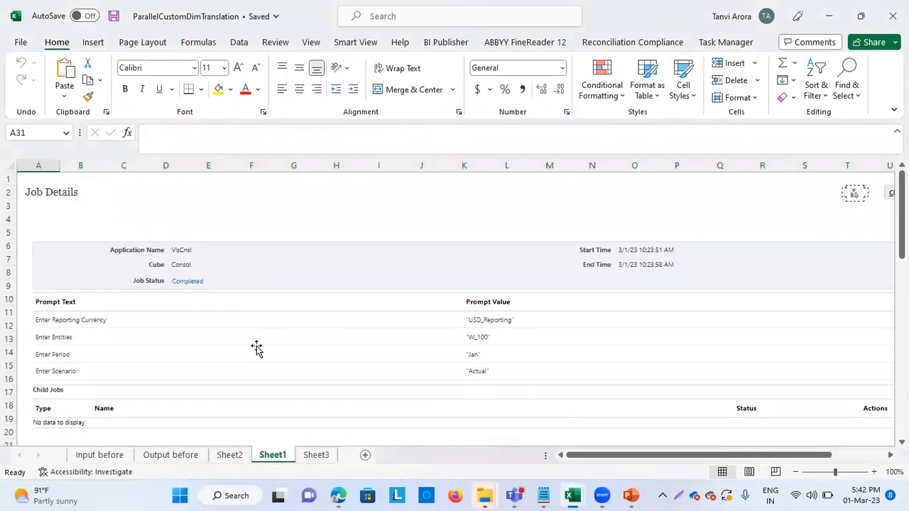
left_click(100, 455)
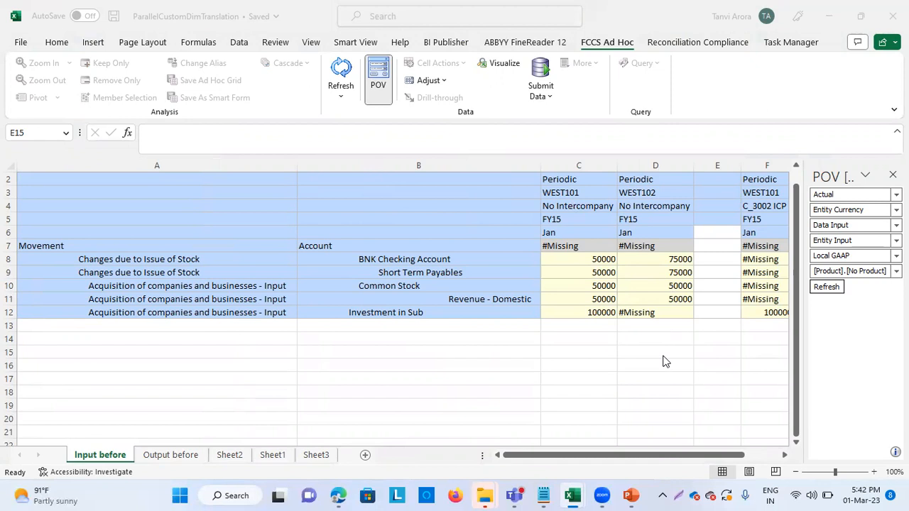
scroll(663, 357, "right", 5)
scroll(663, 357, "left", 5)
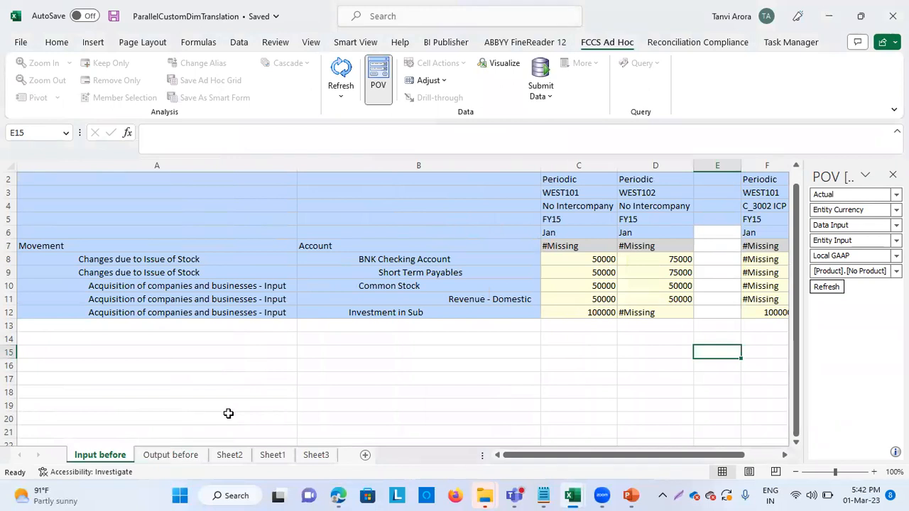
left_click(237, 456)
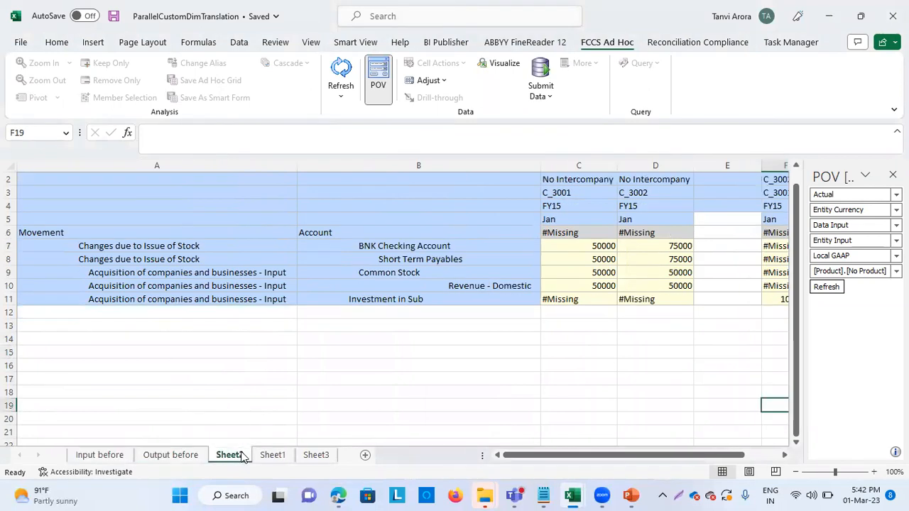
left_click(273, 456)
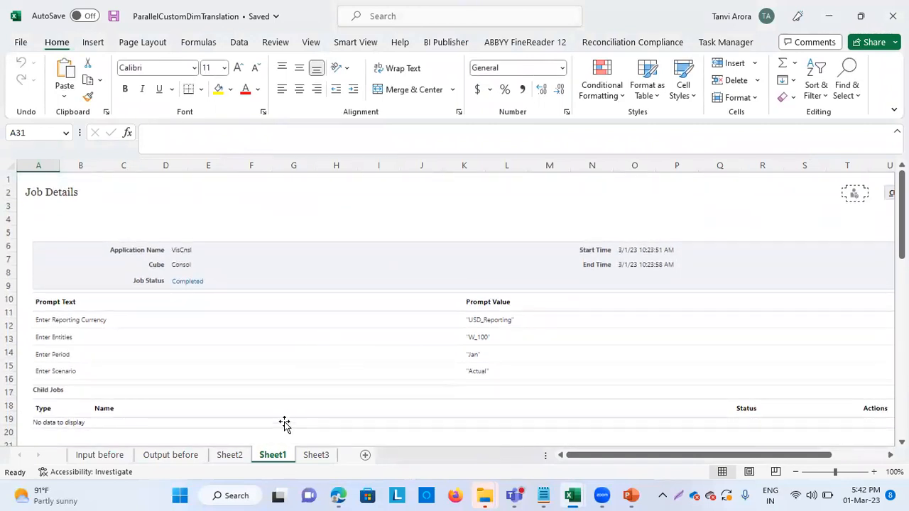
left_click(100, 455)
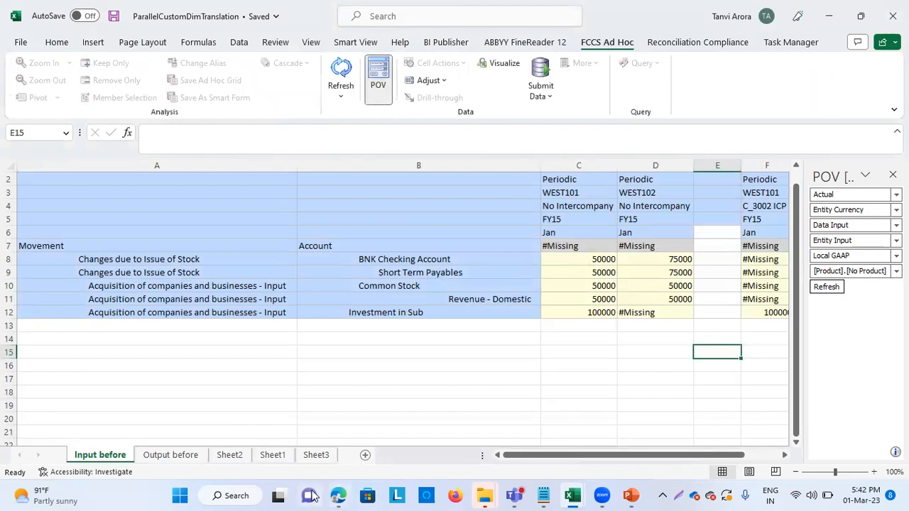
- Switch to EPM Cloud in the browser, cancel the Consolidate rule's launch prompts and go to the Manage Ownership page
left_click(338, 495)
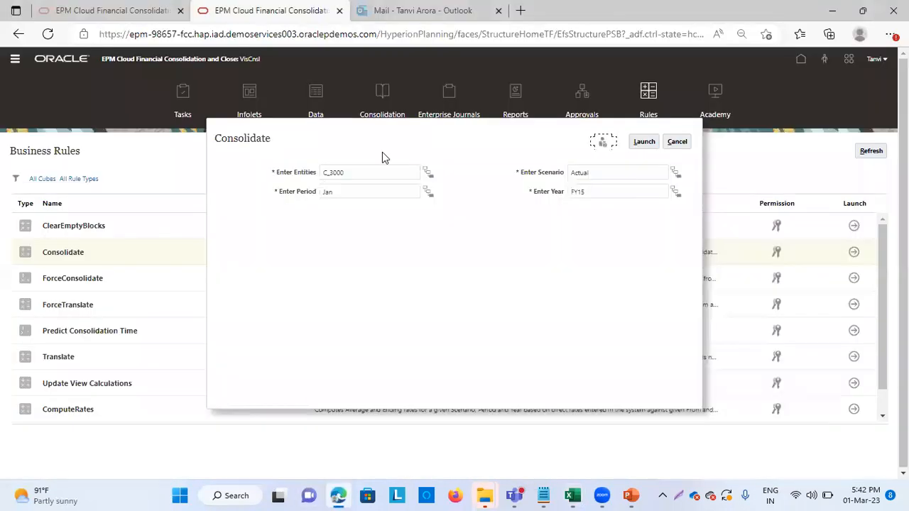
left_click(678, 141)
left_click(802, 62)
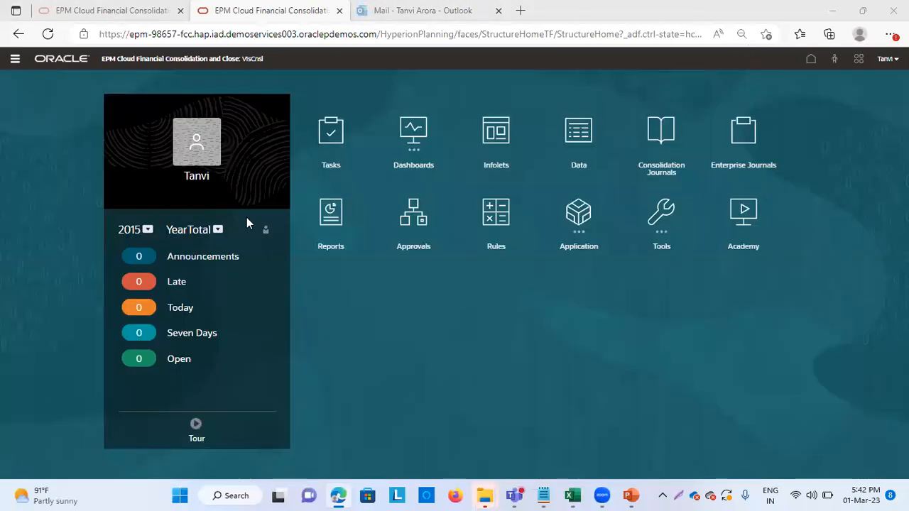
left_click(14, 58)
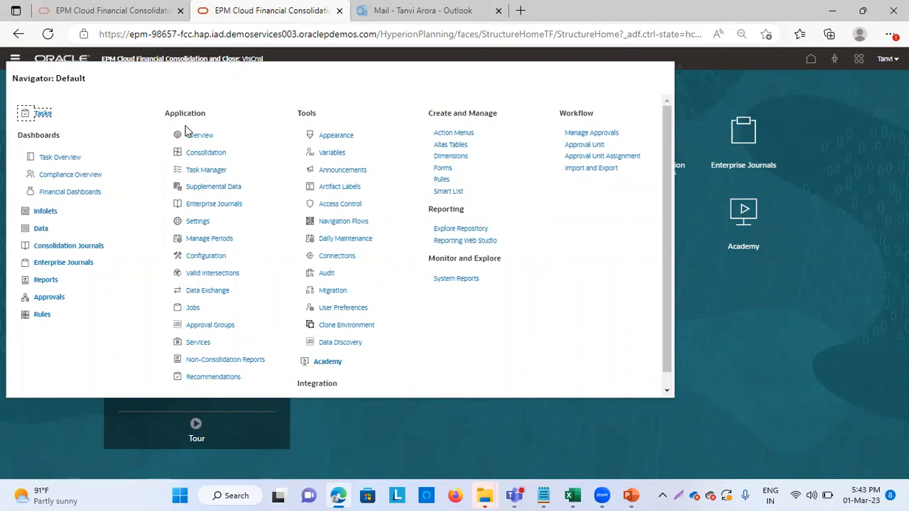
left_click(210, 153)
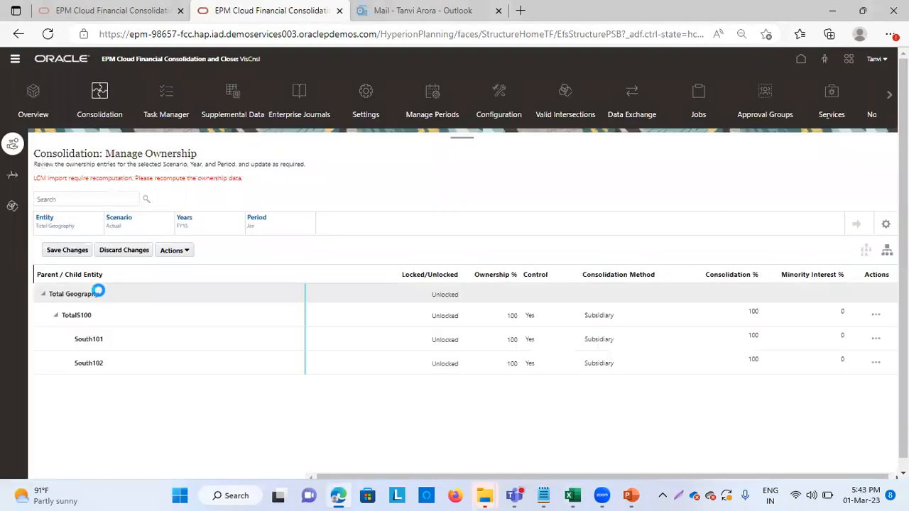
- Display the Manage Ownership entries for entity TotalW100 from Total Company in the Corporate Company Hierarchy
left_click(57, 225)
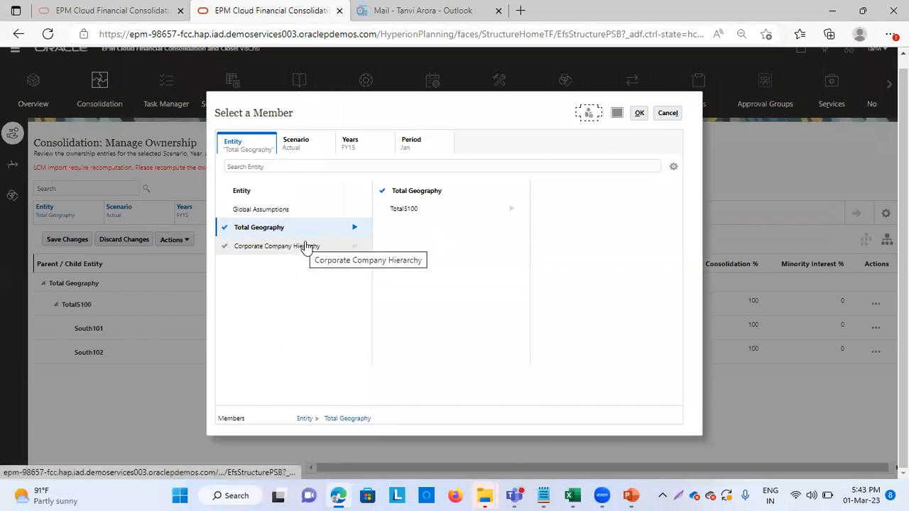
left_click(293, 246)
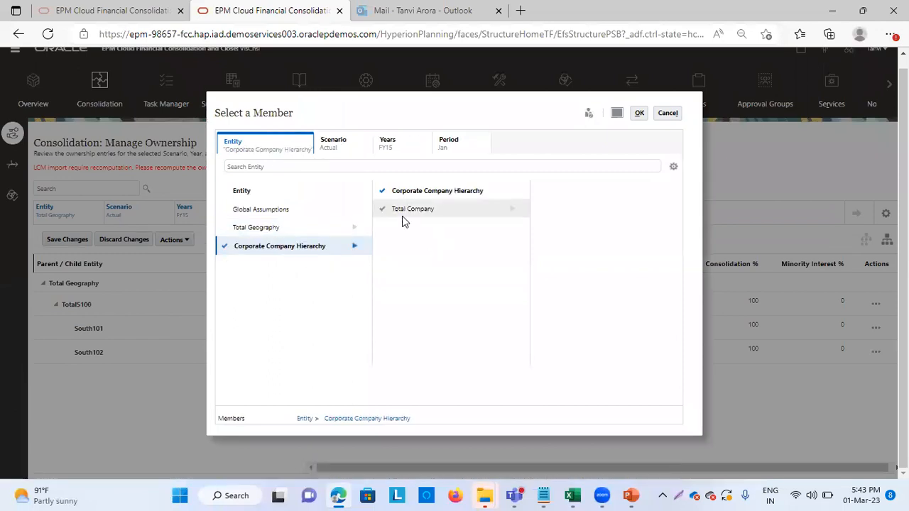
left_click(412, 210)
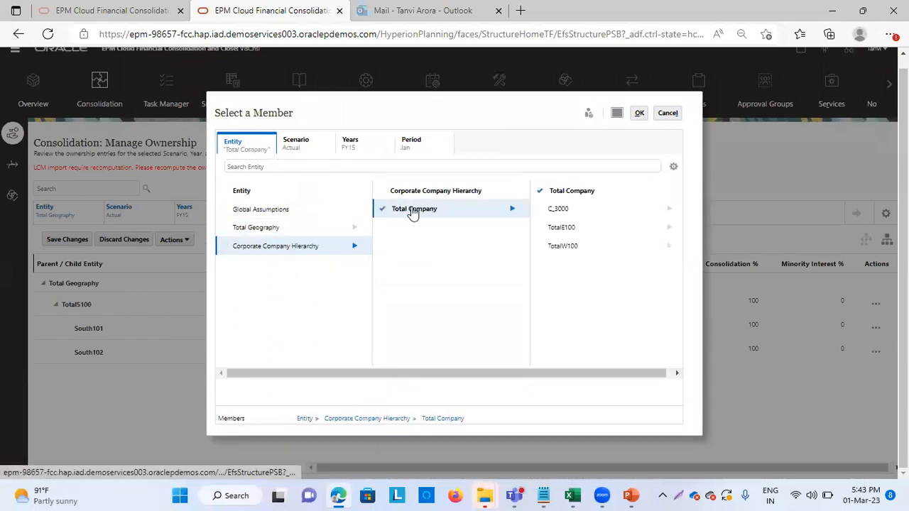
left_click(555, 246)
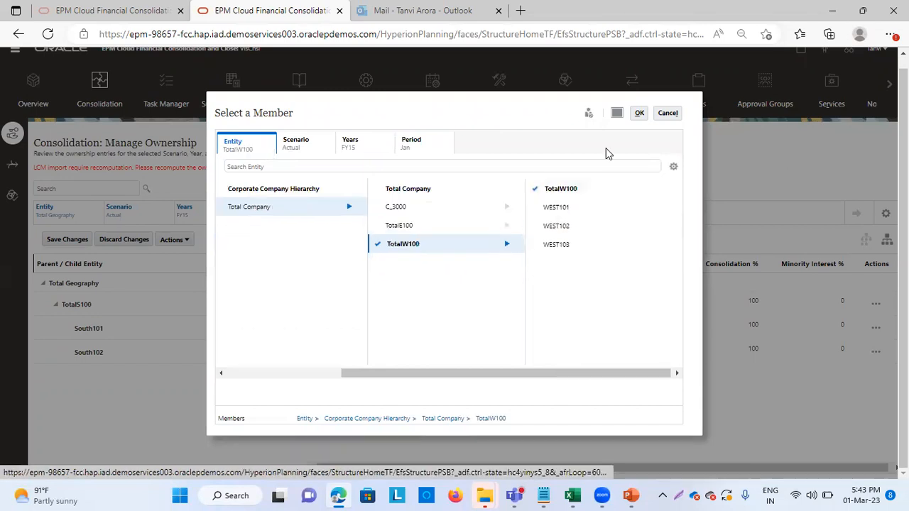
left_click(640, 113)
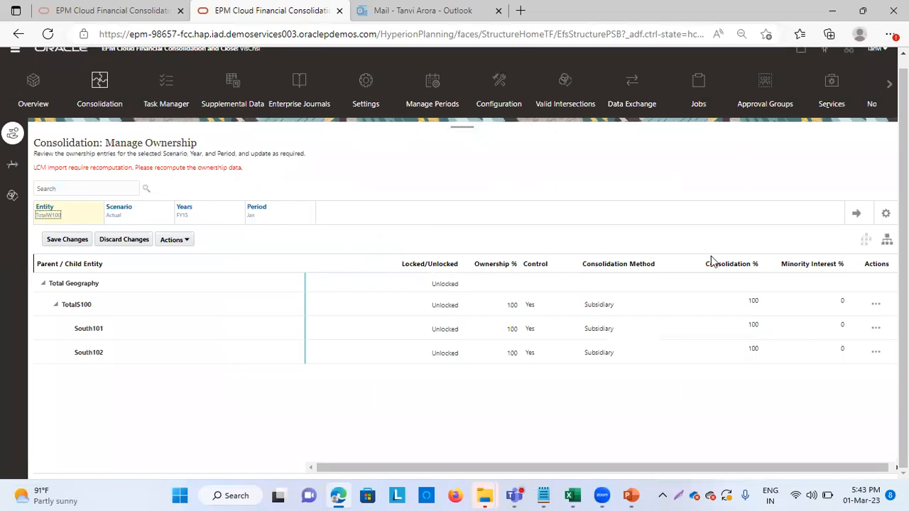
left_click(857, 213)
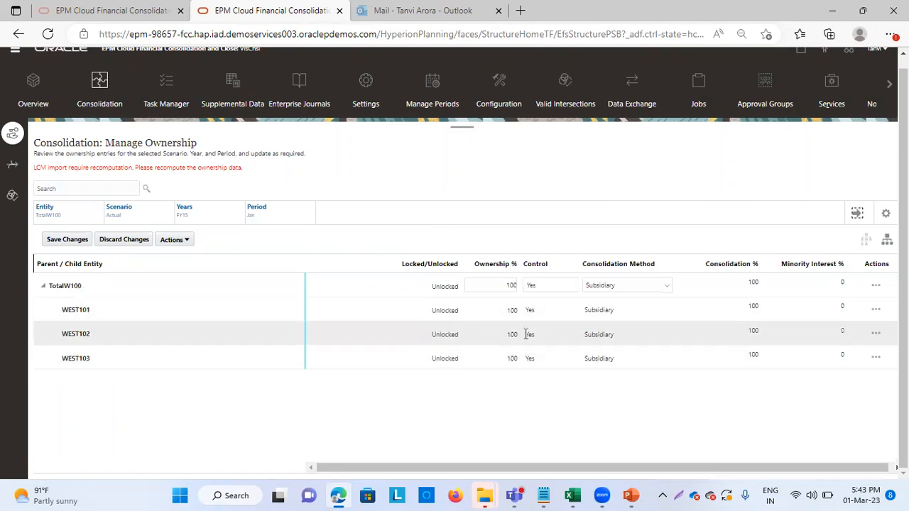
- Set the consolidation method of WEST101 to Holding and view the available ownership actions
left_click(605, 311)
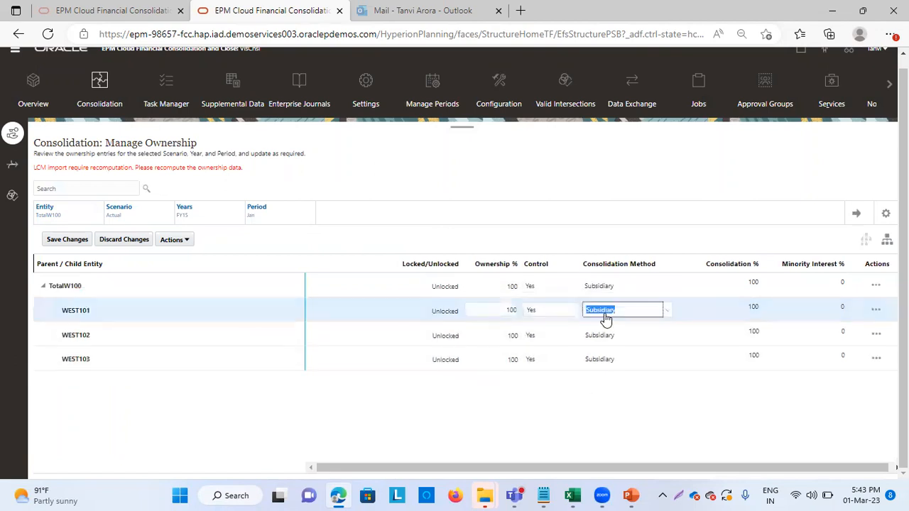
left_click(668, 316)
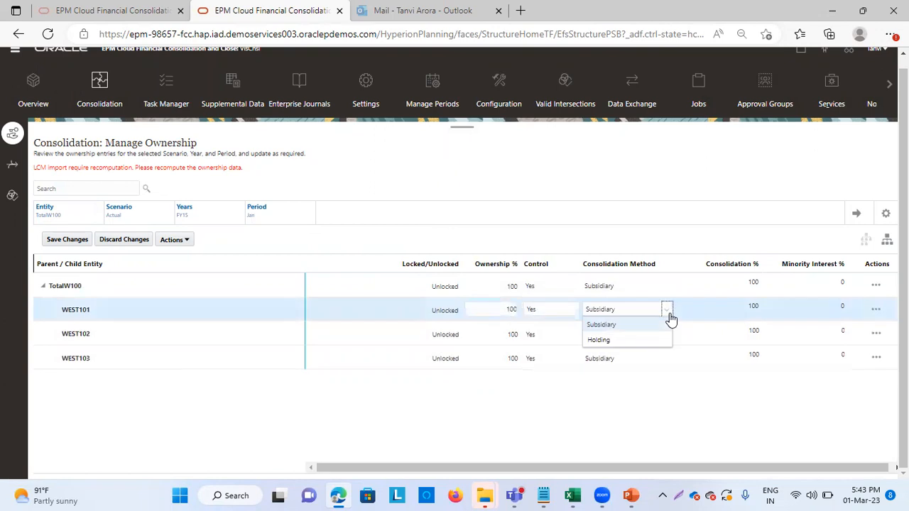
left_click(623, 339)
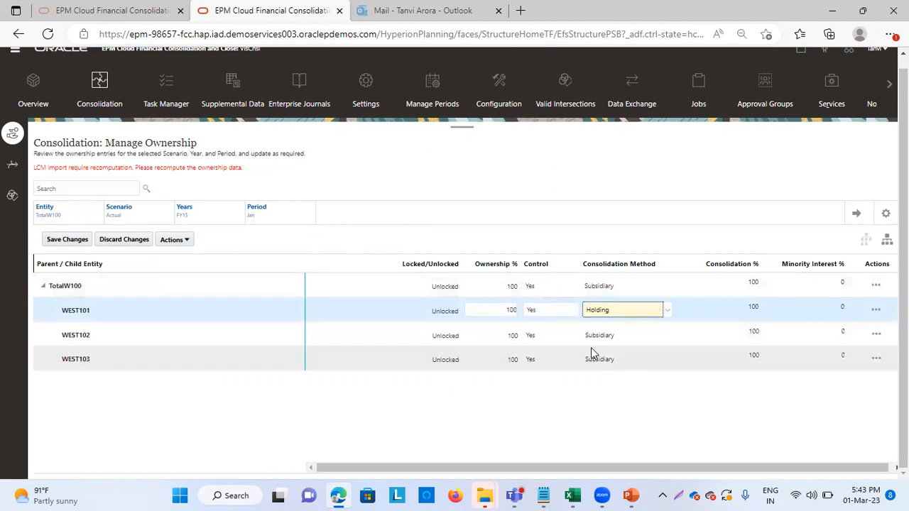
left_click(187, 239)
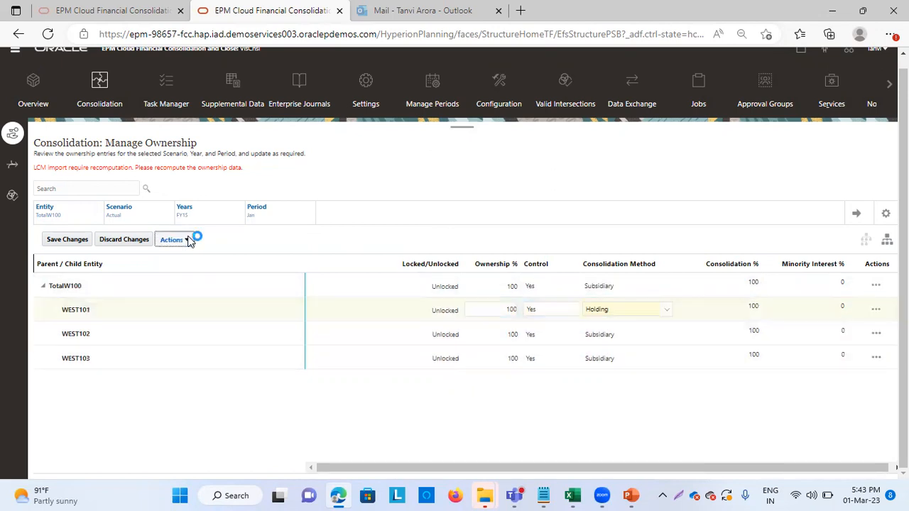
left_click(187, 240)
left_click(418, 183)
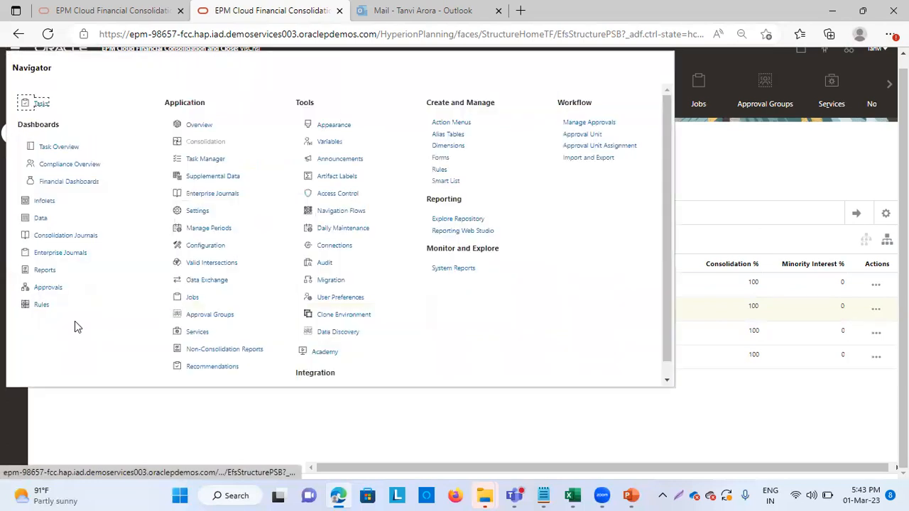
- View the business rules list, then switch to the ParallelCustomDimTranslation workbook in Excel and check the job details on Sheet1
left_click(40, 305)
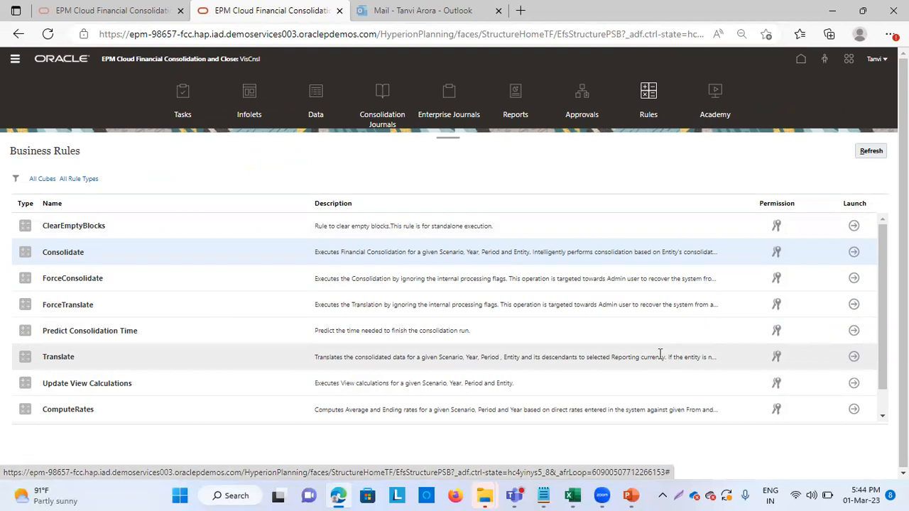
mouse_move(570, 496)
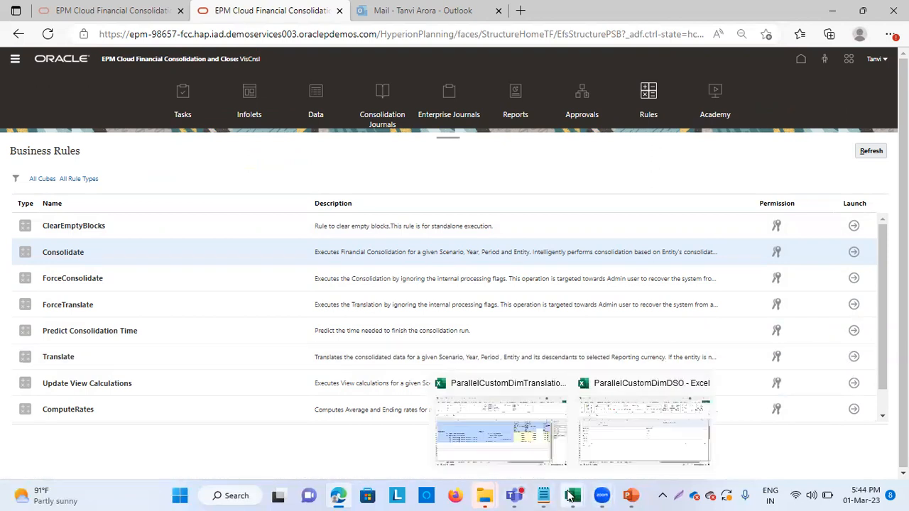
left_click(528, 448)
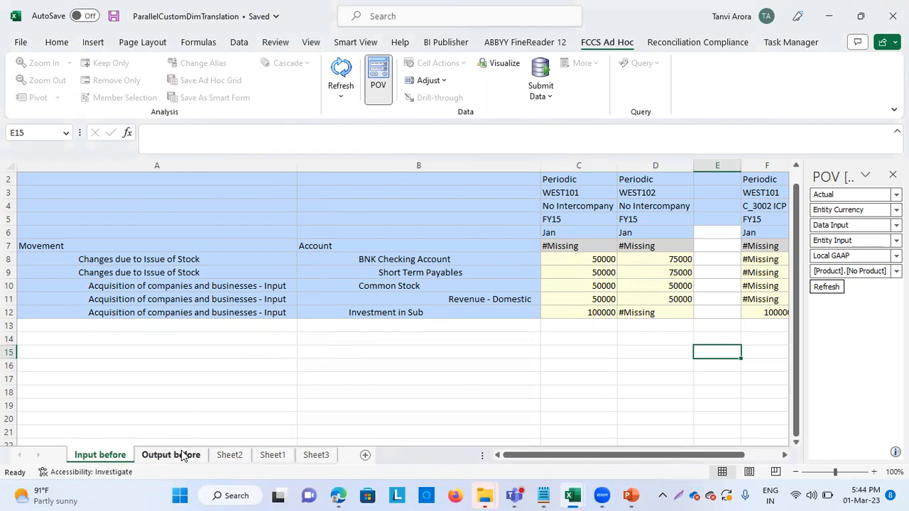
left_click(272, 455)
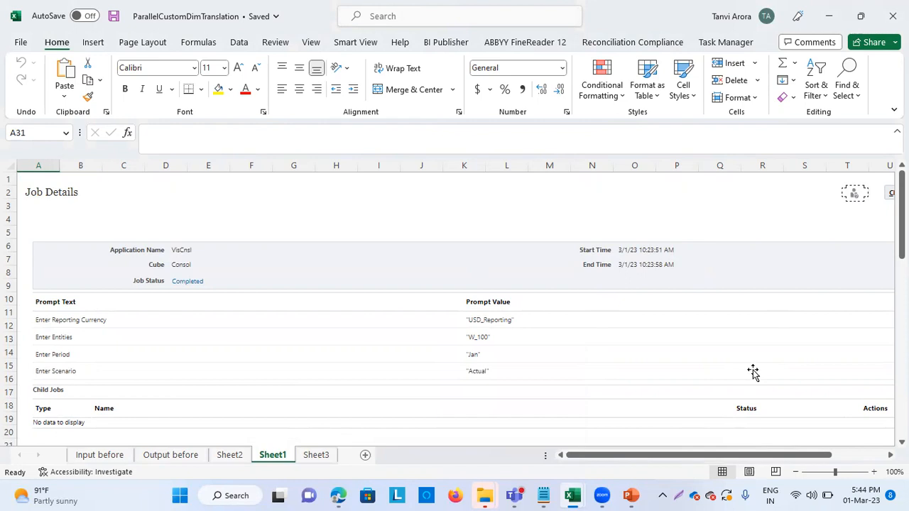
- Switch back to EPM Cloud in the browser and display the substitution variables on the Variables page
mouse_move(339, 494)
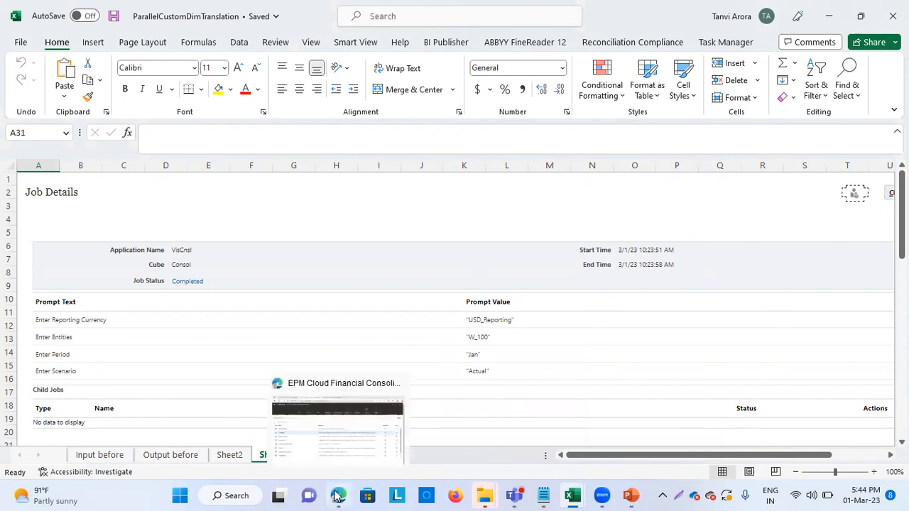
left_click(349, 438)
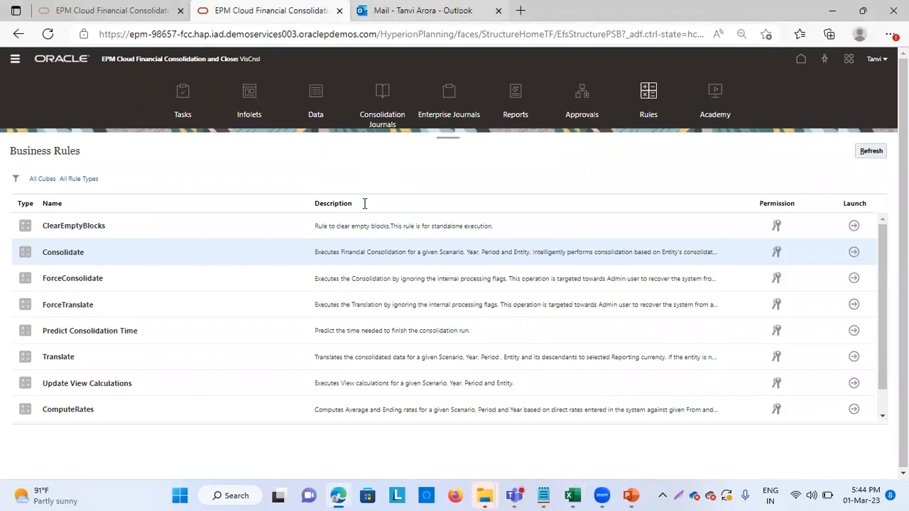
left_click(11, 61)
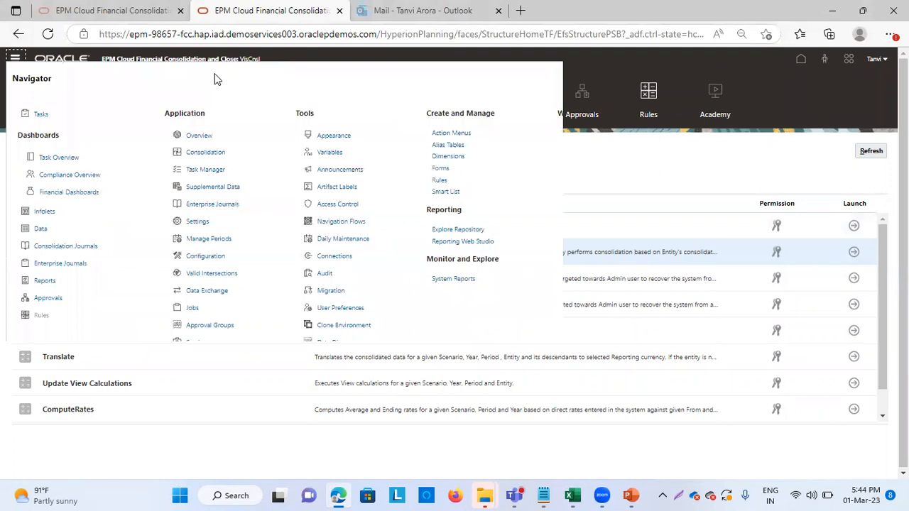
left_click(331, 154)
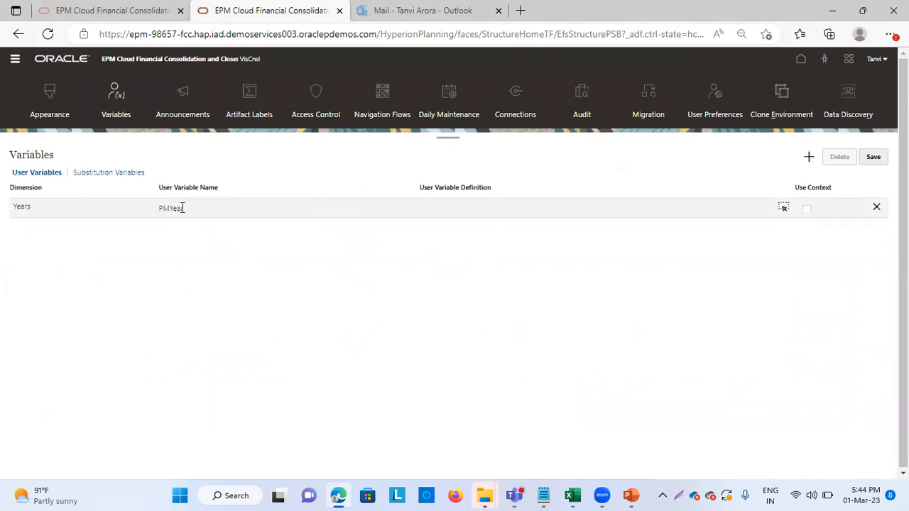
left_click(105, 173)
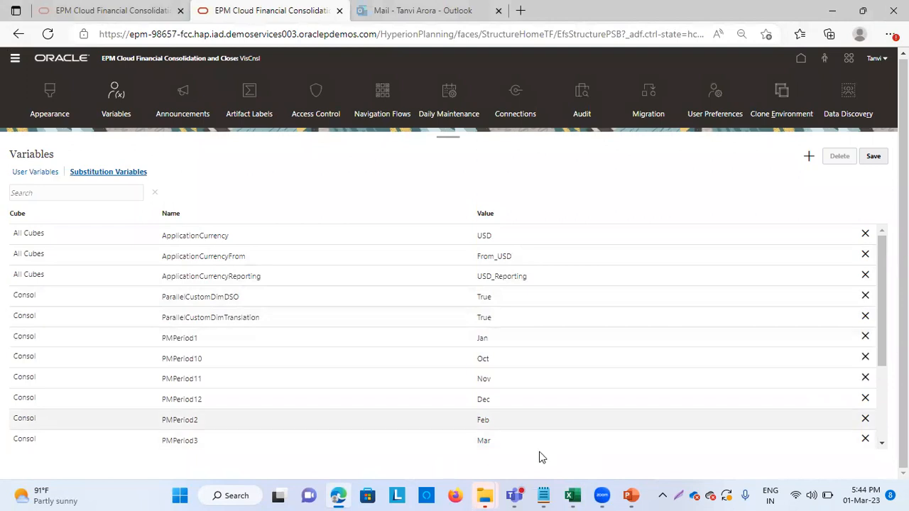
- Switch to the ParallelCustomDimTranslation workbook in Excel and compare the start and end times of the two Job Details captures on Sheet1
left_click(573, 496)
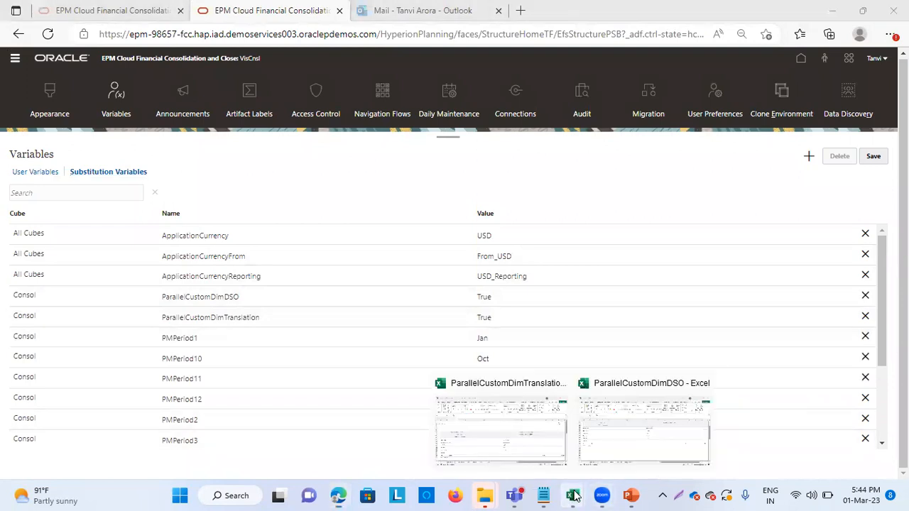
left_click(507, 433)
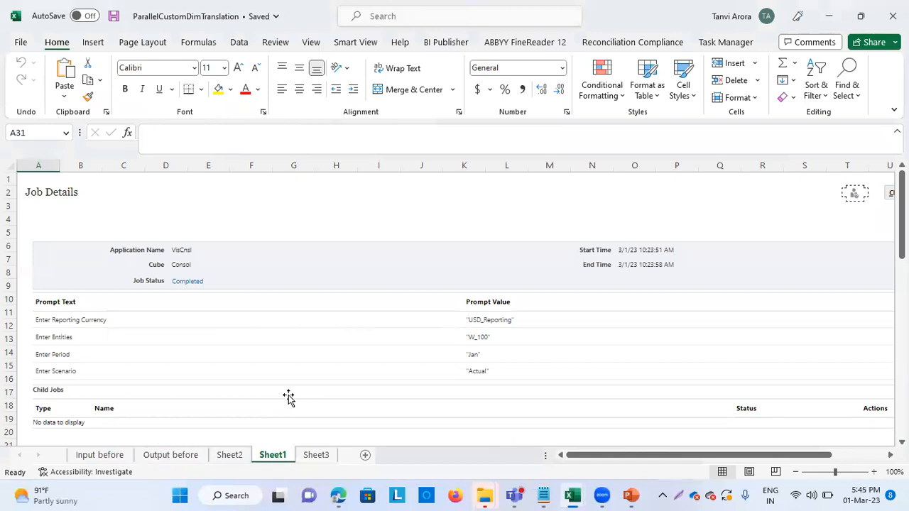
scroll(288, 398, "down", 4)
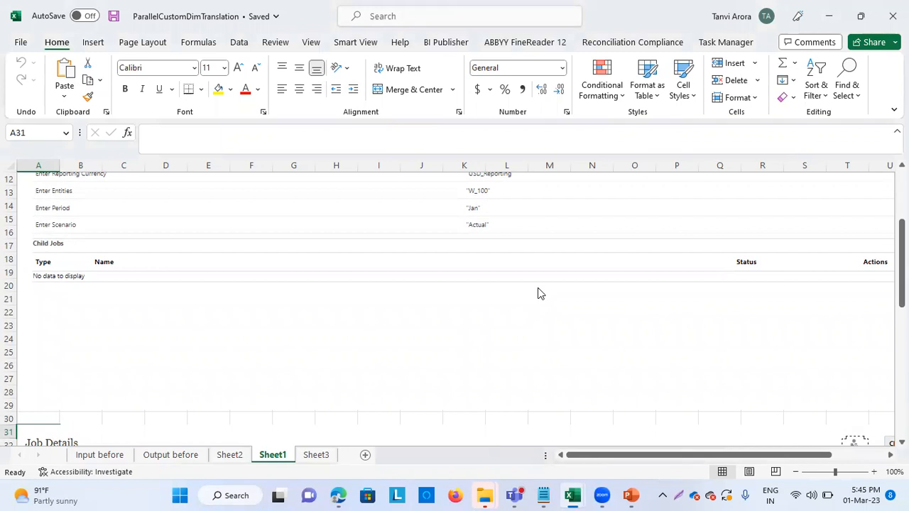
key("alt+Tab")
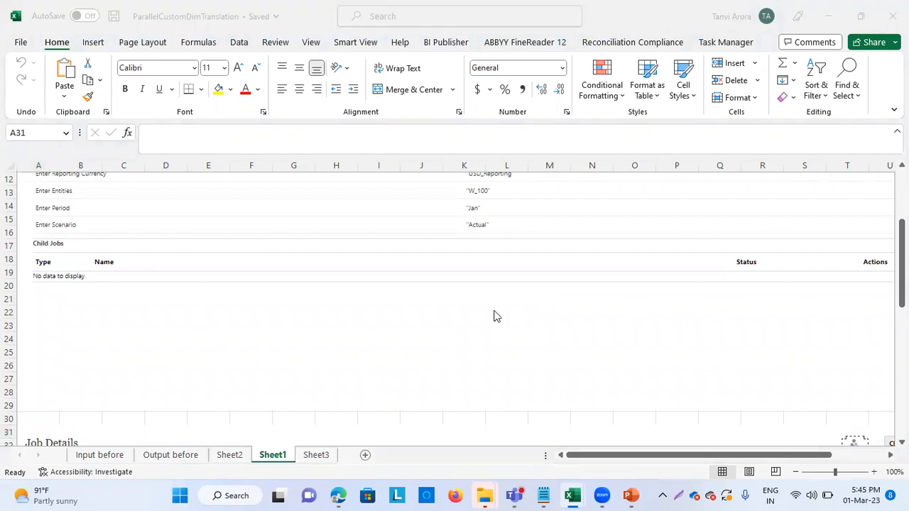
scroll(488, 315, "up", 3)
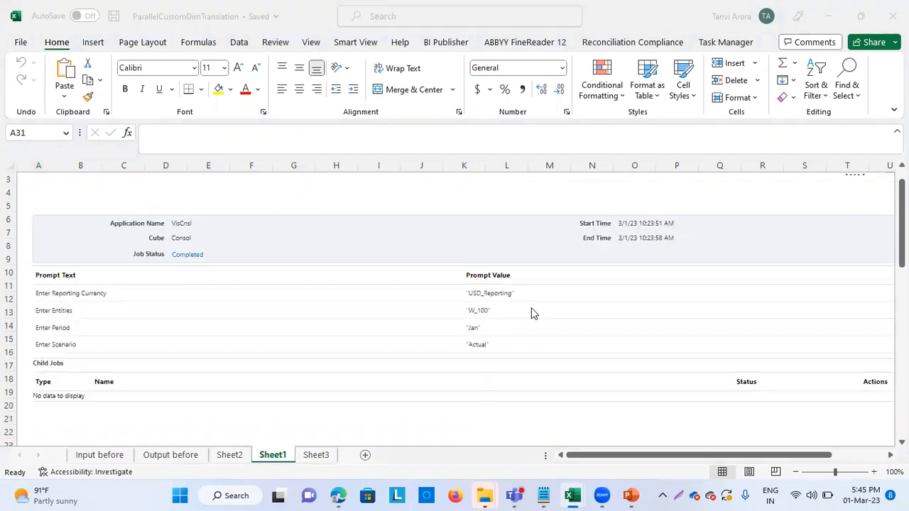
scroll(532, 307, "down", 8)
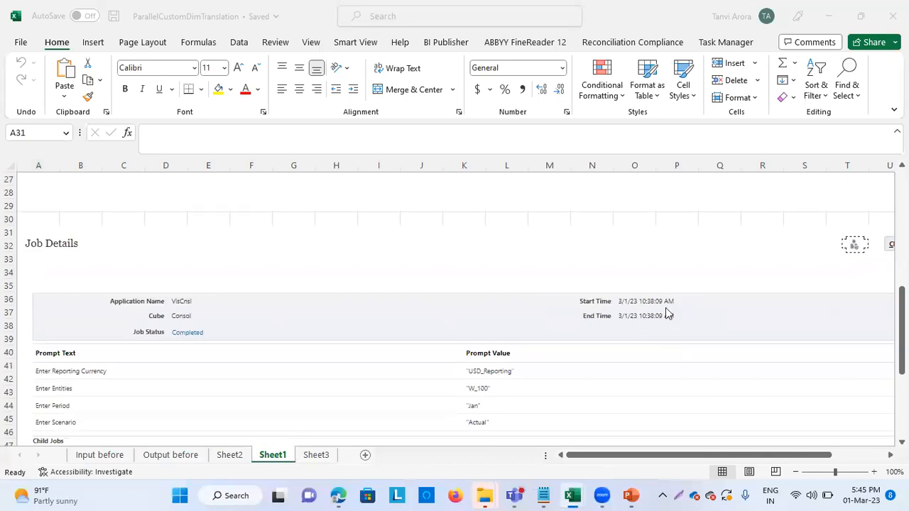
scroll(603, 362, "down", 1)
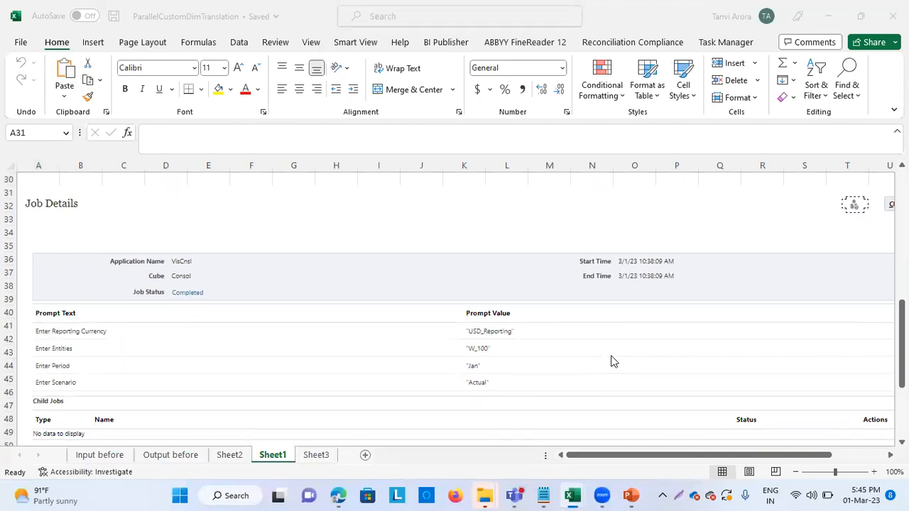
scroll(674, 385, "down", 1)
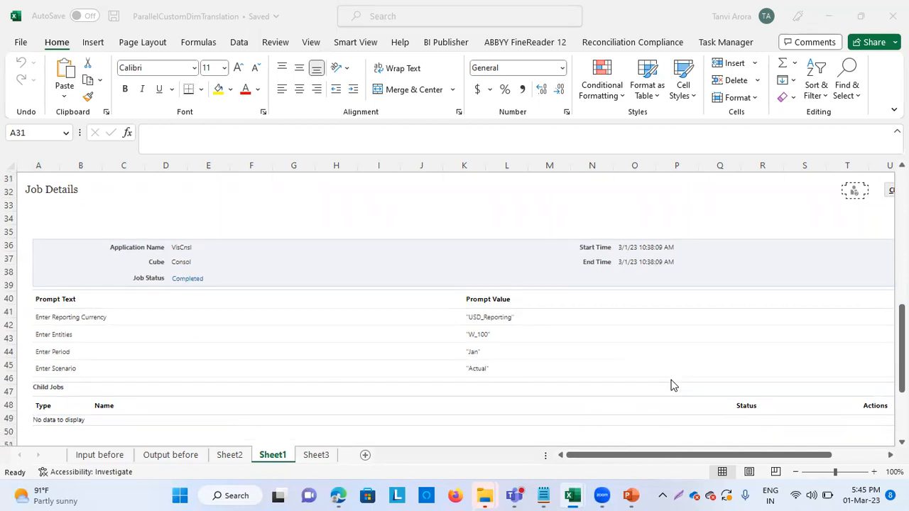